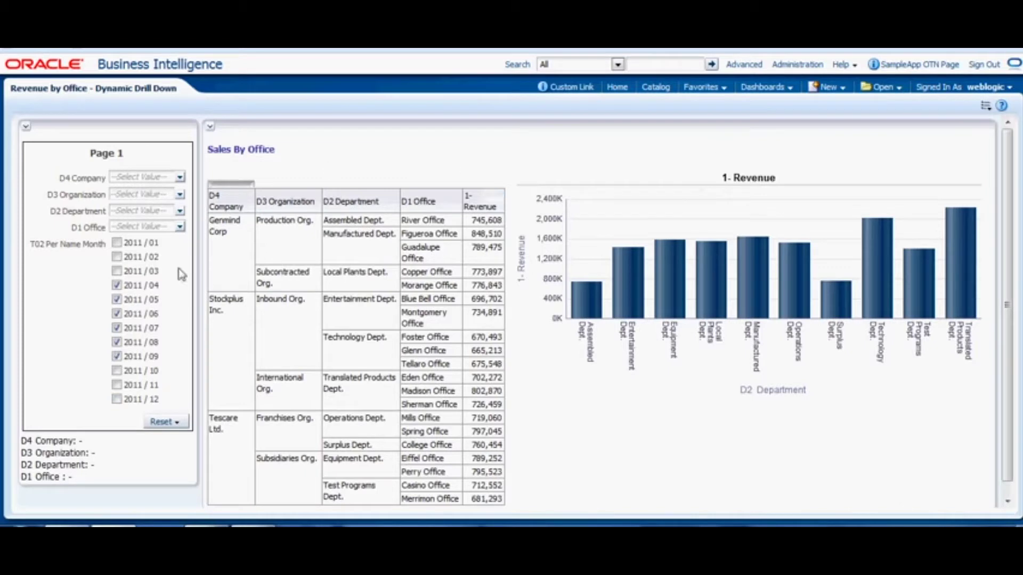
Filter the dashboard by the D3 Organization value Production Org. and view the resulting revenue table and chart
{"action": "left_click", "coordinate": [180, 196]}
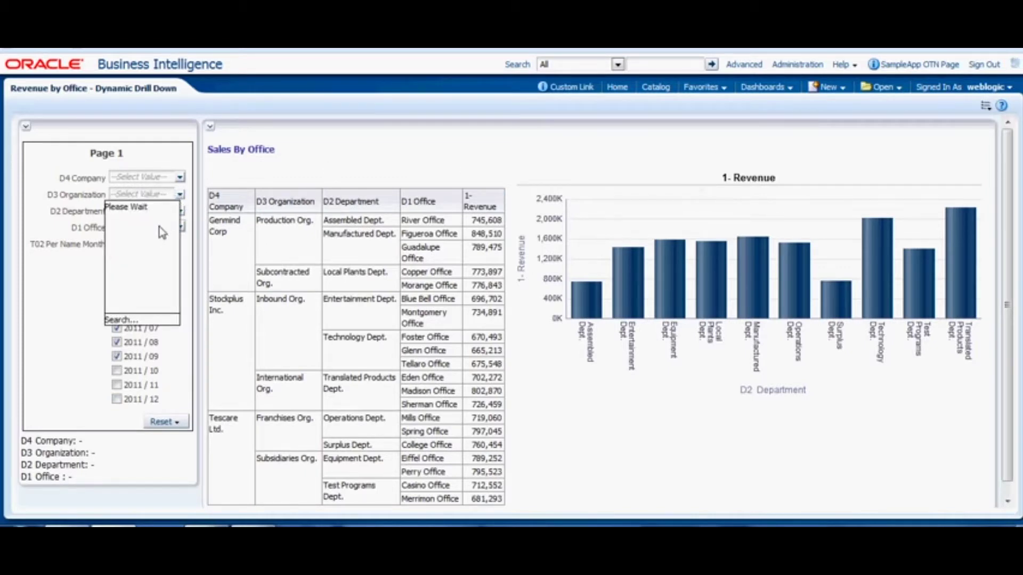
{"action": "left_click", "coordinate": [180, 196]}
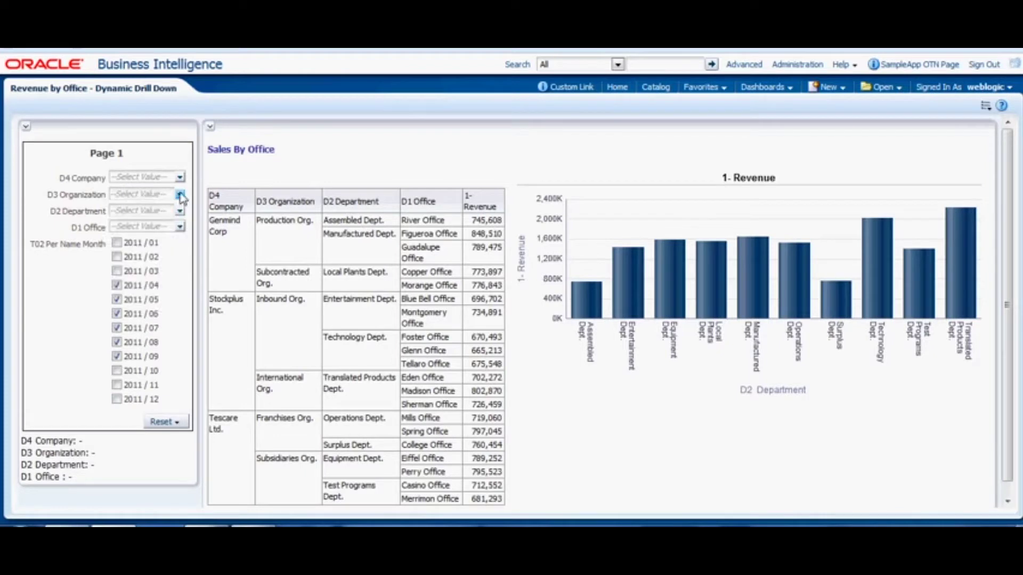
{"action": "left_click", "coordinate": [181, 197]}
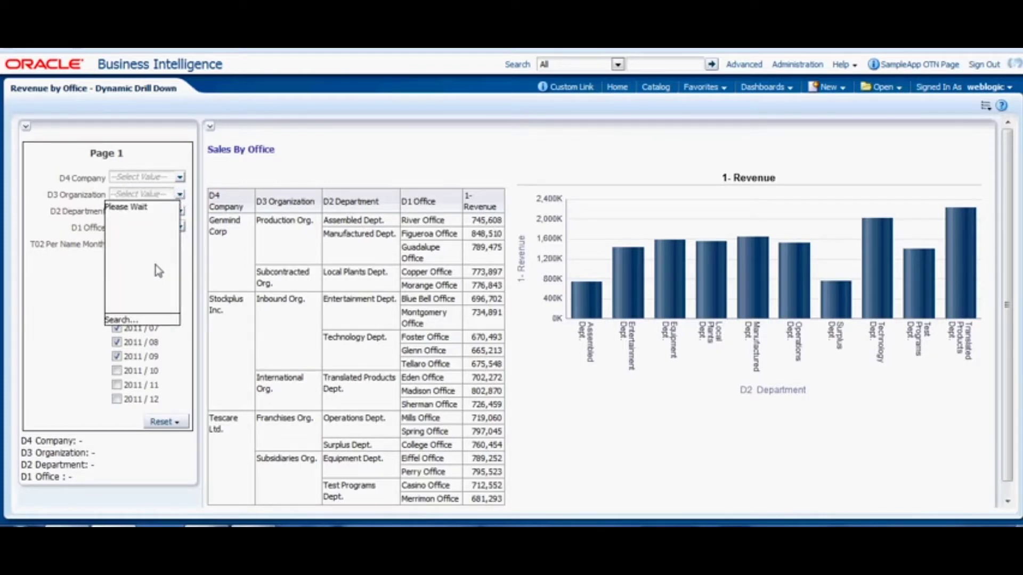
{"action": "left_click", "coordinate": [132, 252]}
{"action": "left_click", "coordinate": [55, 334]}
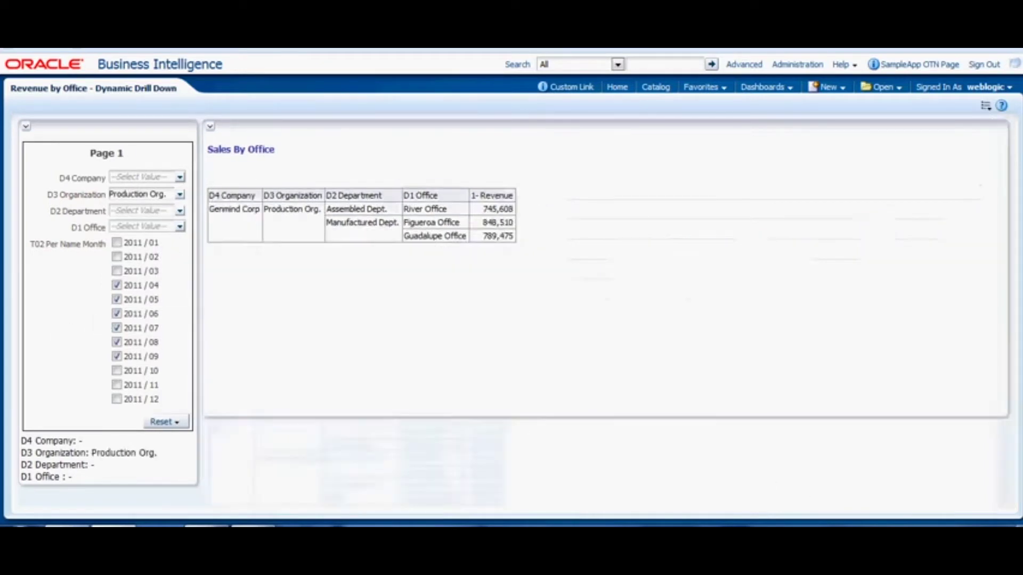
{"action": "right_click", "coordinate": [860, 535]}
{"action": "left_click", "coordinate": [895, 502]}
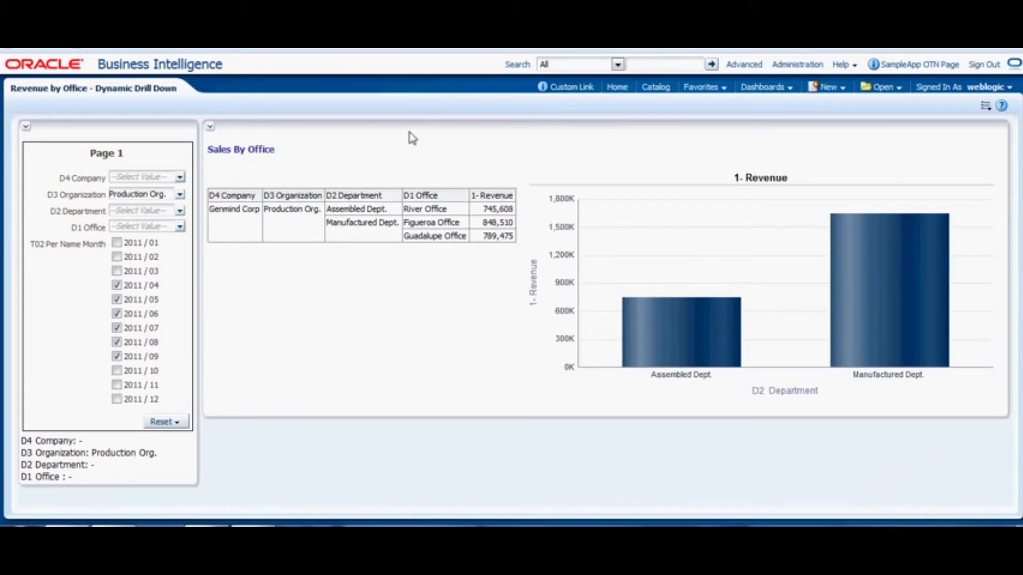
{"action": "mouse_move", "coordinate": [886, 299]}
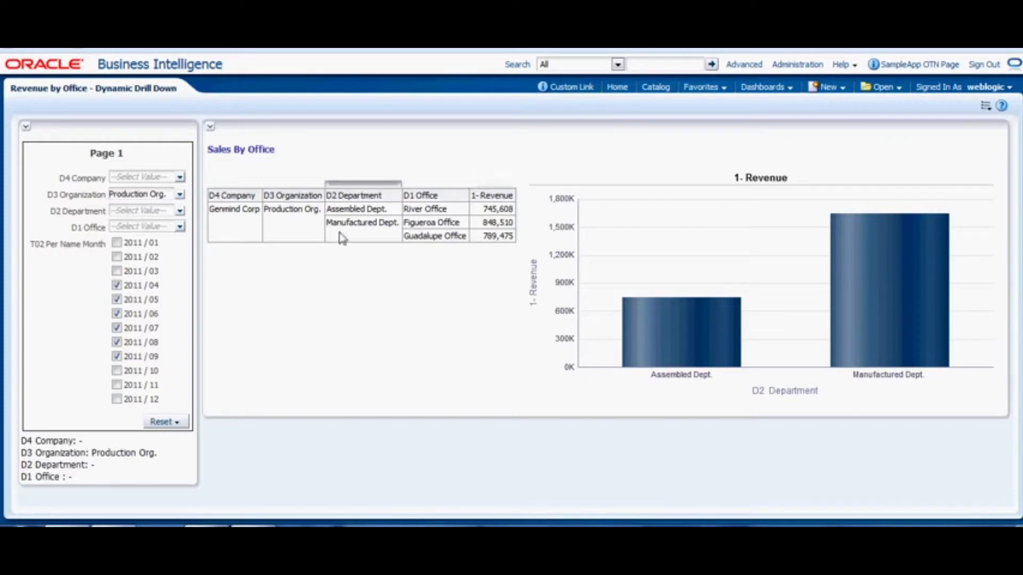
Open the Revenue by Office - Dynamic Drill Down dashboard for editing, and open its Office Prompt 01 for editing
{"action": "left_click", "coordinate": [988, 107]}
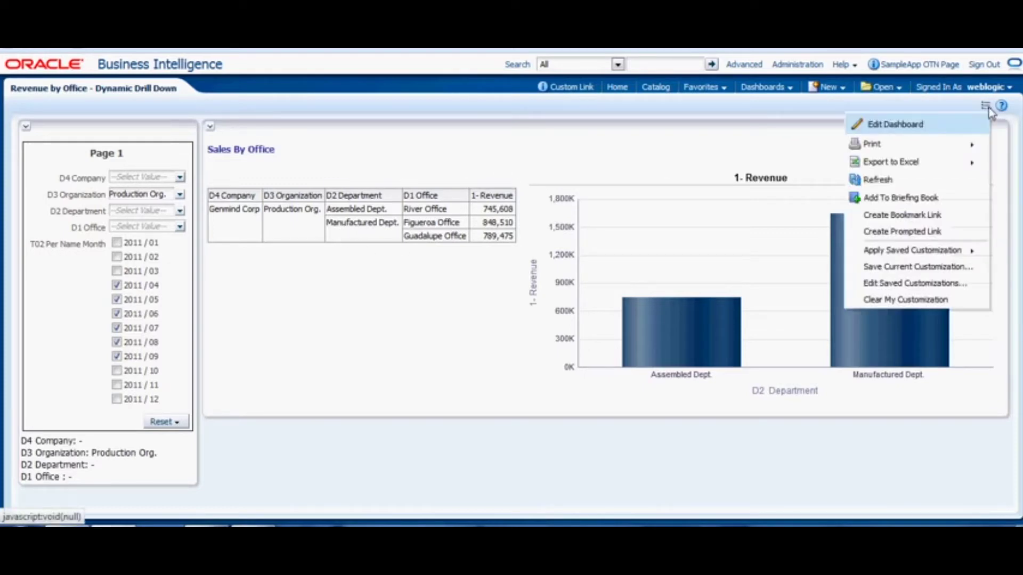
{"action": "left_click", "coordinate": [964, 126]}
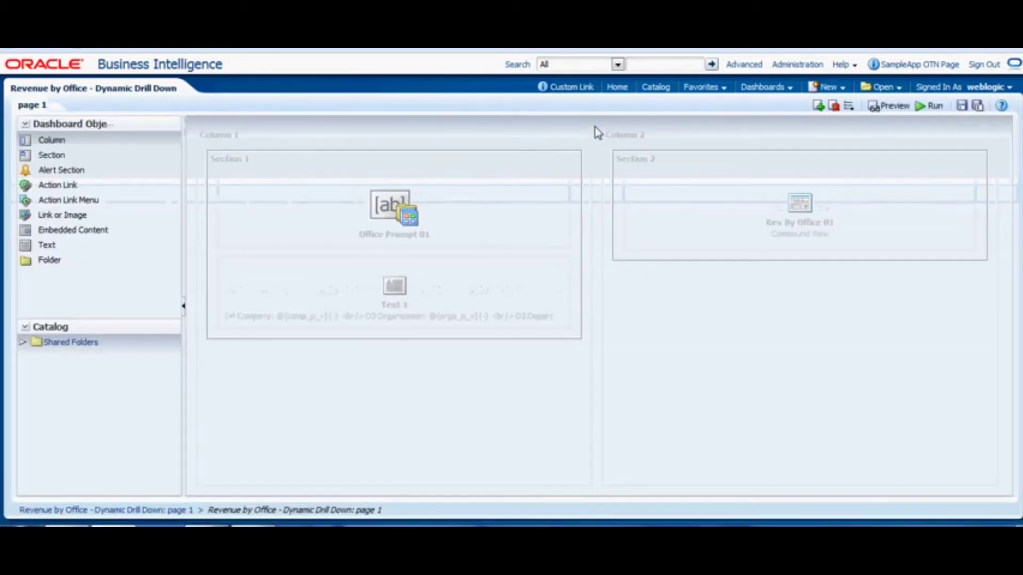
{"action": "mouse_move", "coordinate": [529, 171]}
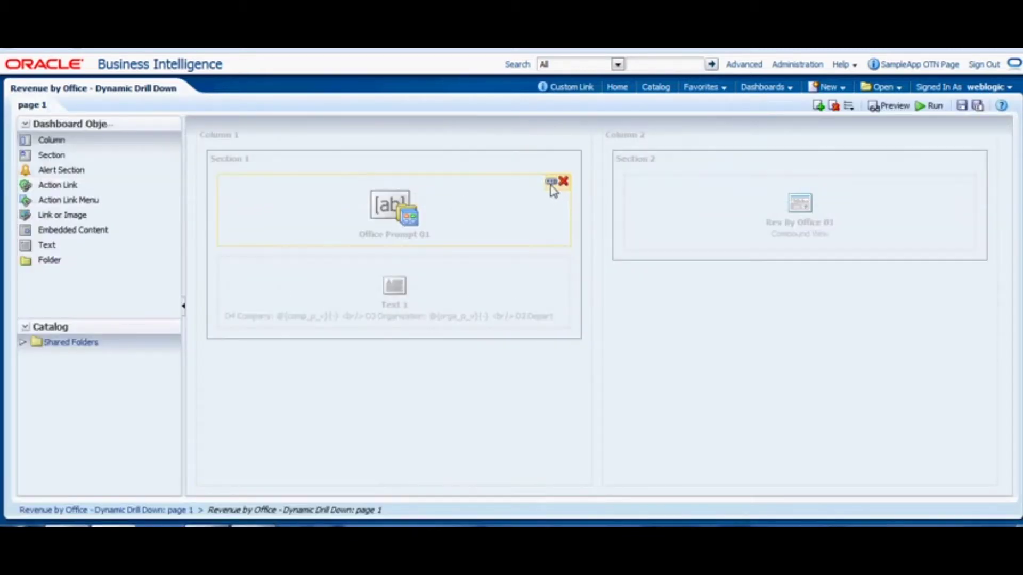
{"action": "left_click", "coordinate": [552, 183]}
{"action": "left_click", "coordinate": [566, 198]}
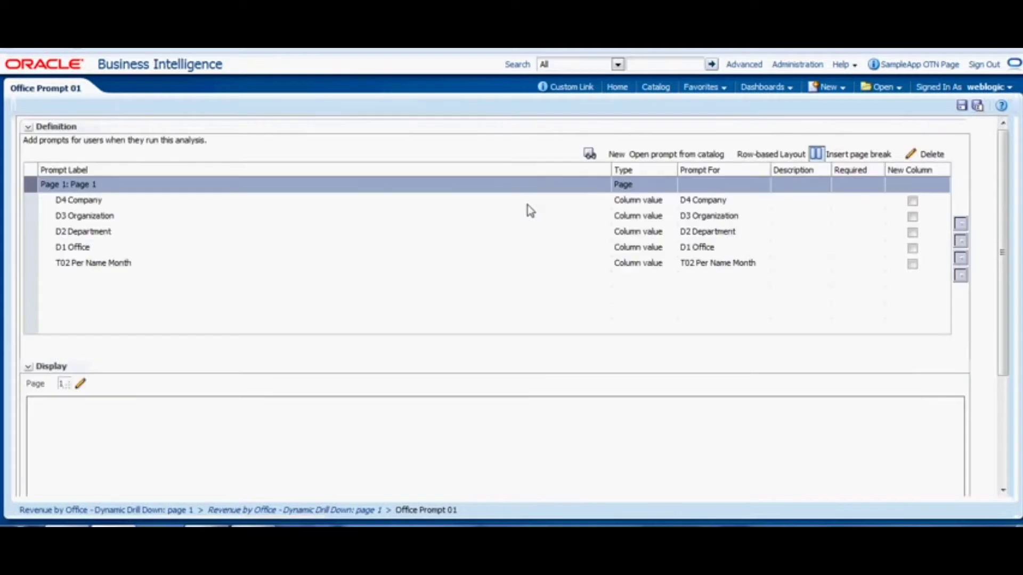
Check the presentation variable set in the D4 Company prompt's options and accept the prompt settings
{"action": "left_click", "coordinate": [535, 200]}
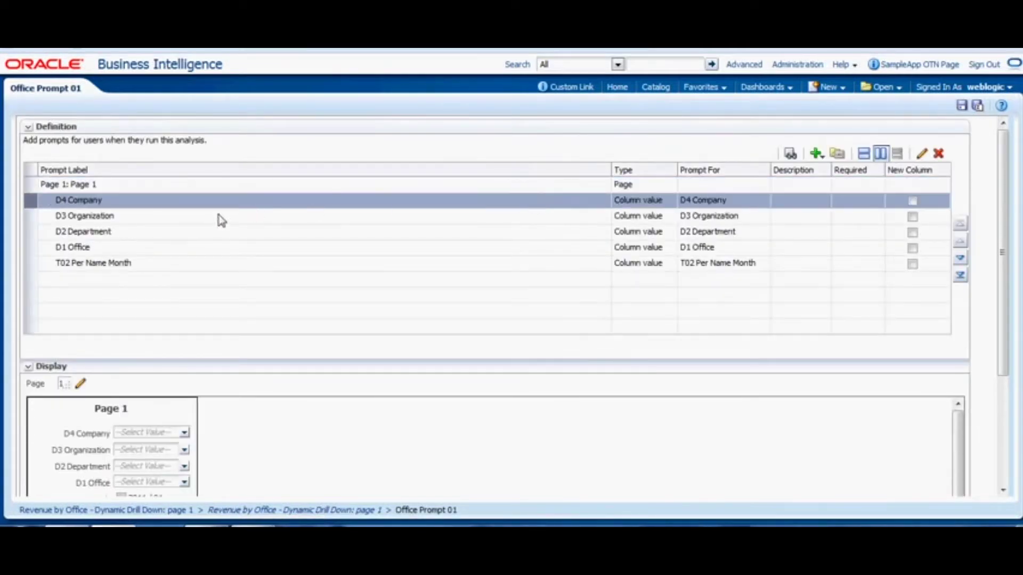
{"action": "left_click", "coordinate": [921, 155]}
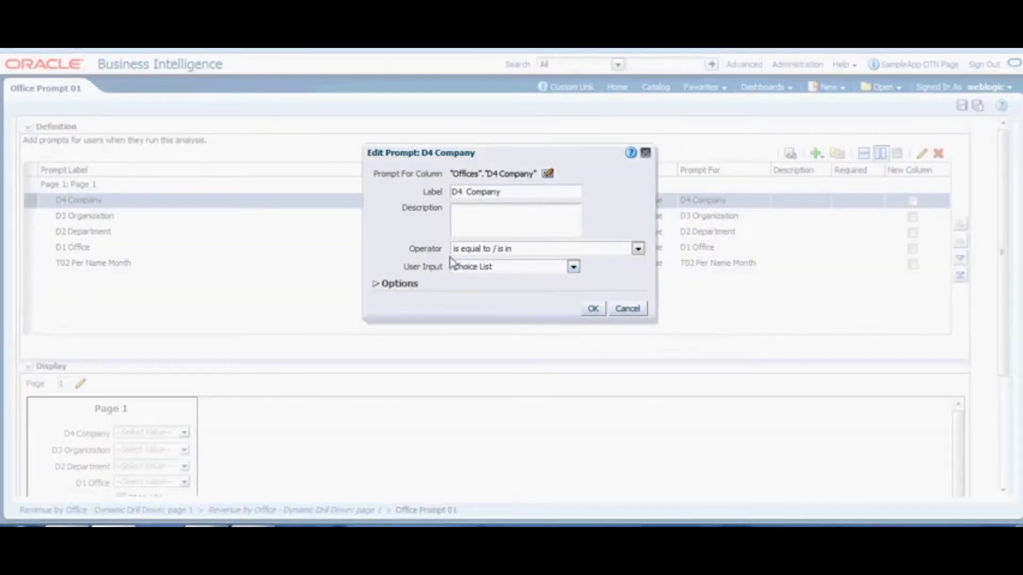
{"action": "left_click", "coordinate": [376, 285]}
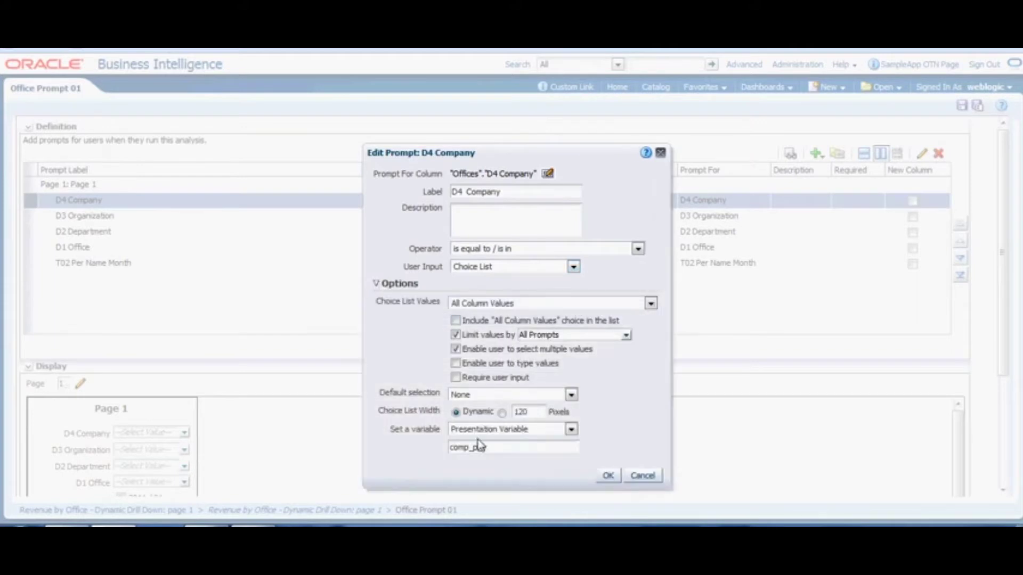
{"action": "type", "text": "_v"}
{"action": "left_click", "coordinate": [608, 476]}
Check the presentation variable set in the D3 Organization prompt's options
{"action": "left_click", "coordinate": [114, 217]}
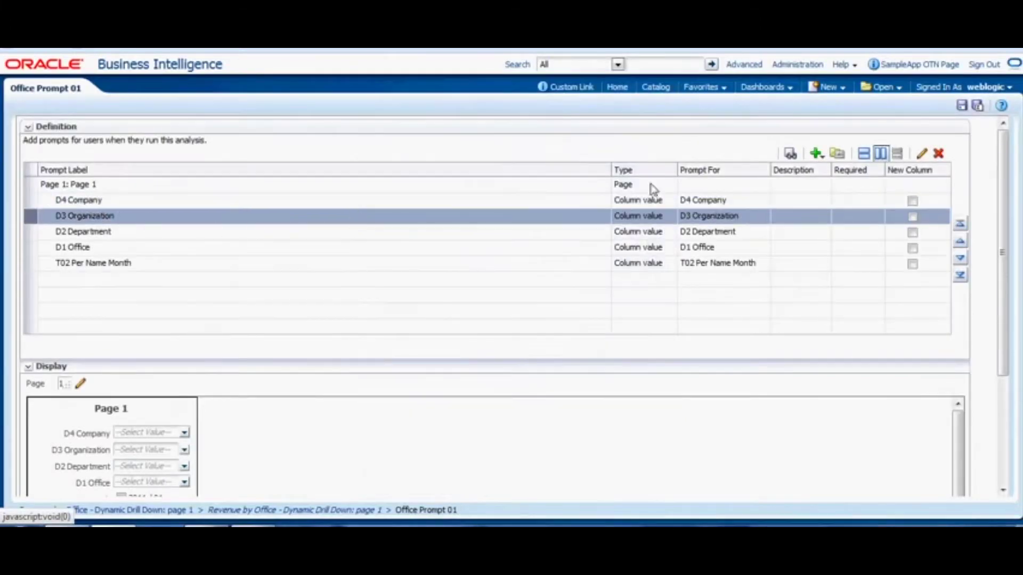
{"action": "left_click", "coordinate": [922, 154]}
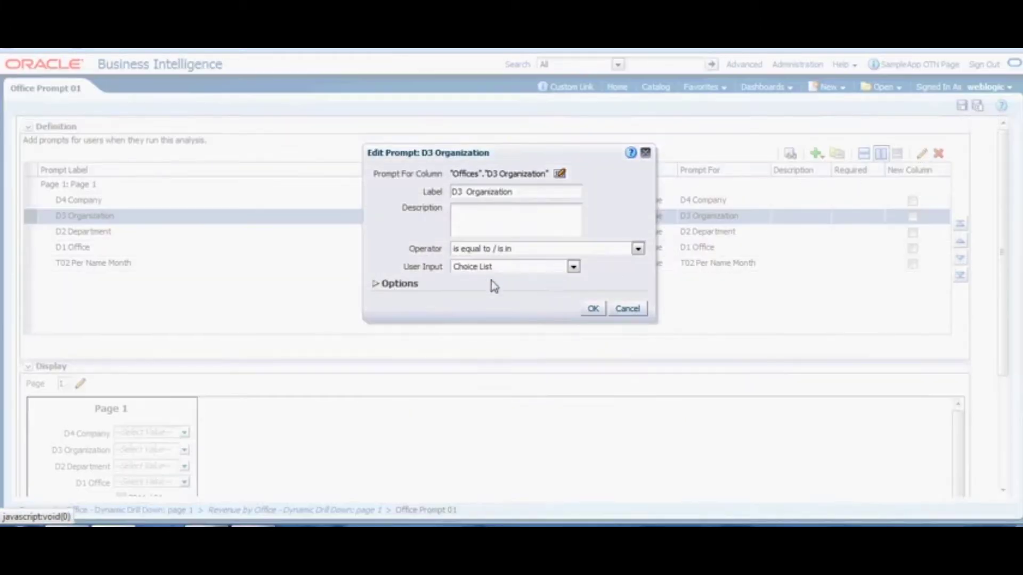
{"action": "left_click", "coordinate": [376, 285]}
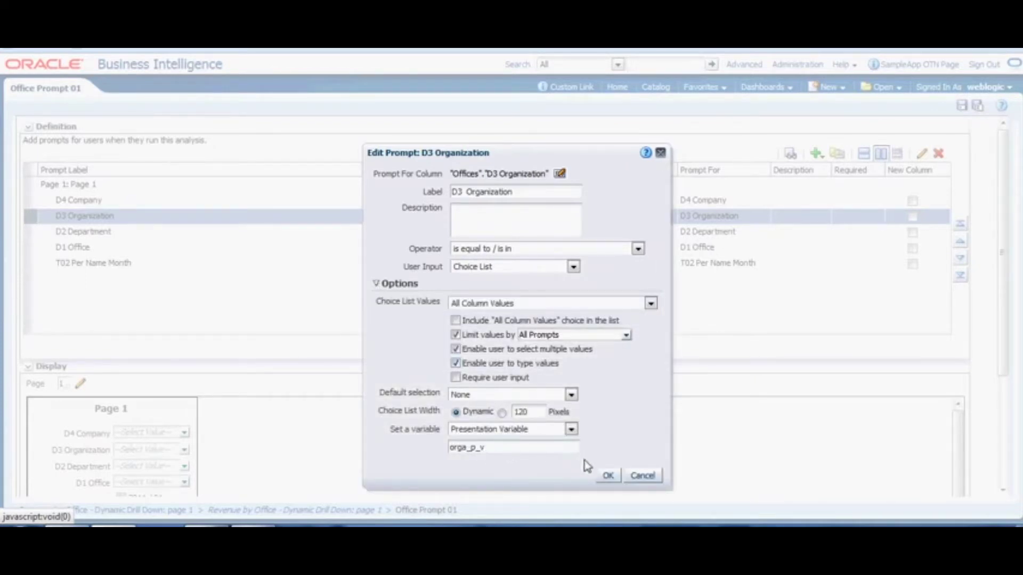
{"action": "left_click", "coordinate": [604, 476]}
Check the presentation variable set in the D2 Department prompt's options
{"action": "left_click", "coordinate": [686, 234]}
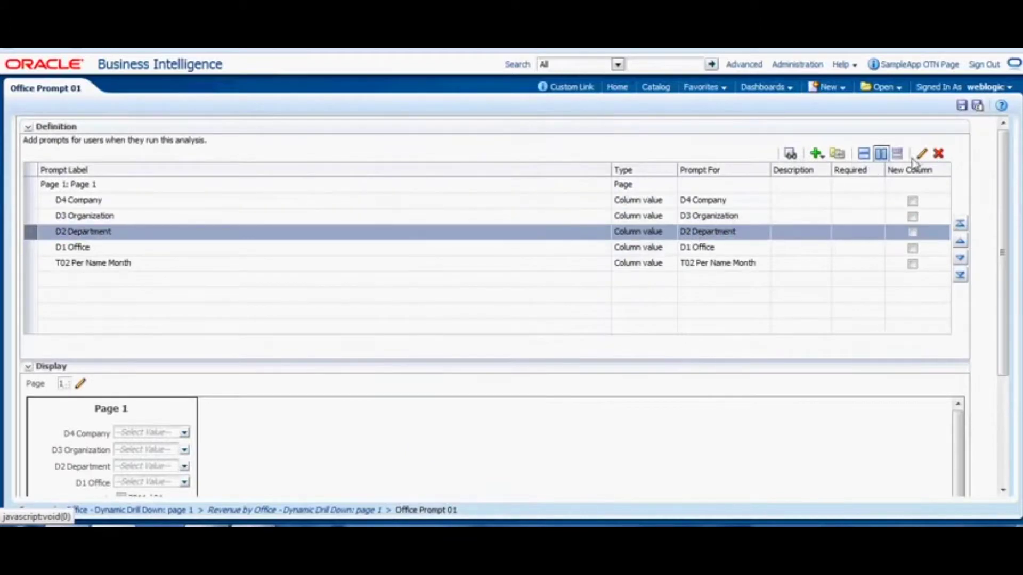
{"action": "left_click", "coordinate": [922, 154]}
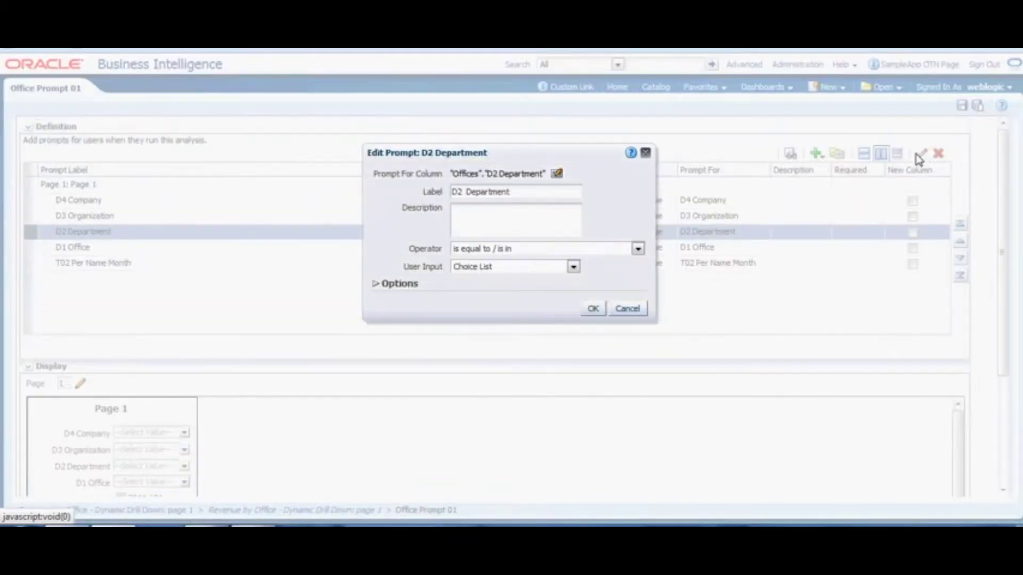
{"action": "left_click", "coordinate": [377, 283]}
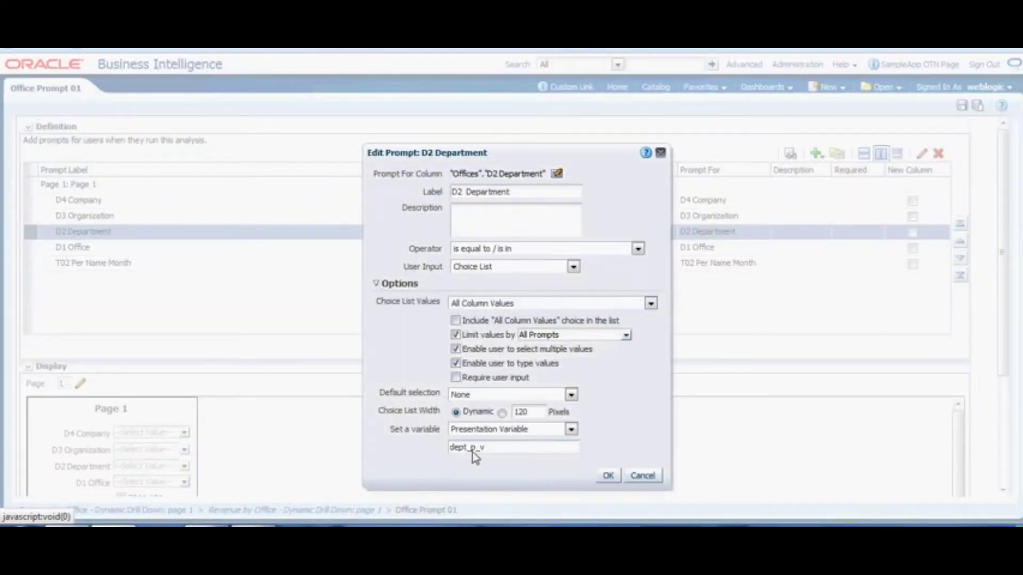
{"action": "left_click", "coordinate": [608, 476]}
Check the presentation variable set in the D1 Office prompt's options
{"action": "left_click", "coordinate": [250, 246]}
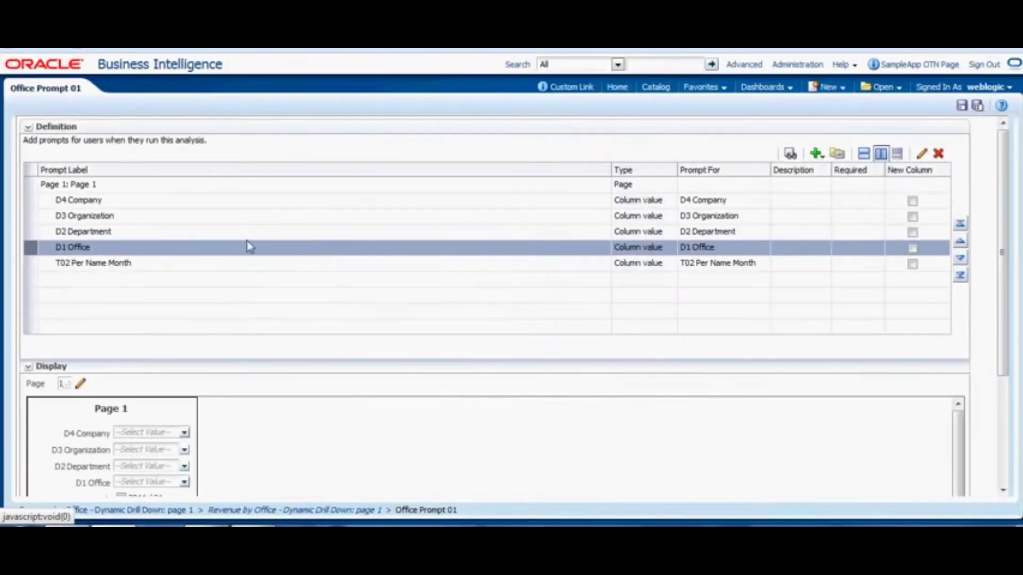
{"action": "left_click", "coordinate": [922, 154]}
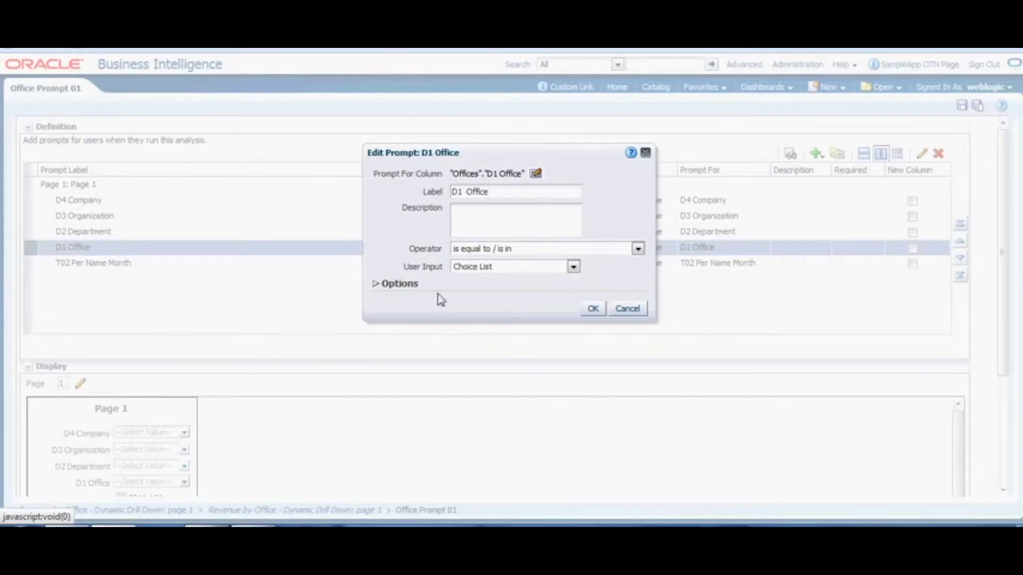
{"action": "left_click", "coordinate": [378, 284]}
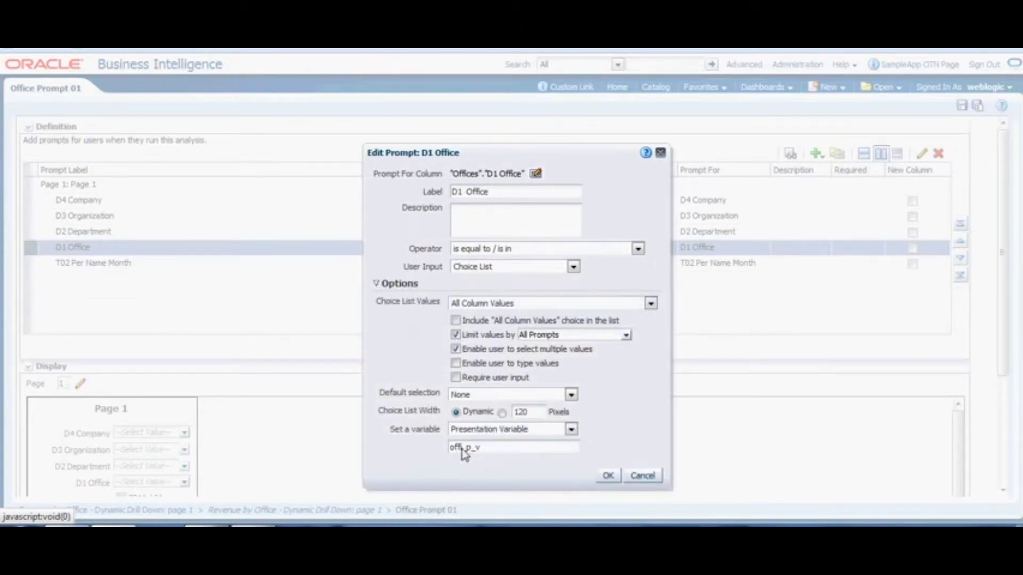
{"action": "left_click", "coordinate": [608, 475]}
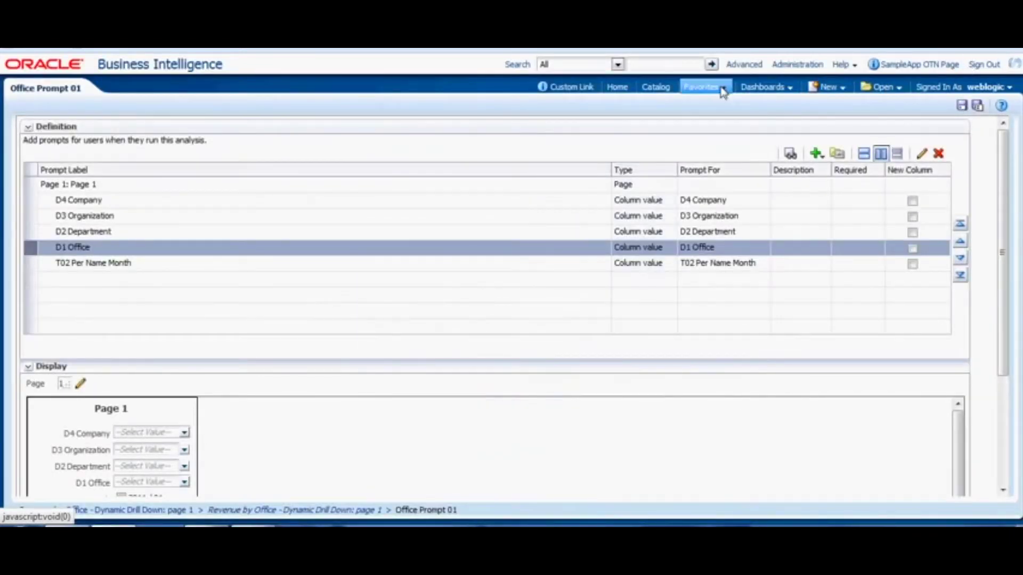
Return to the most recent dashboard, Revenue by Office - Dynamic Drill Down, and open it for editing
{"action": "left_click", "coordinate": [794, 91]}
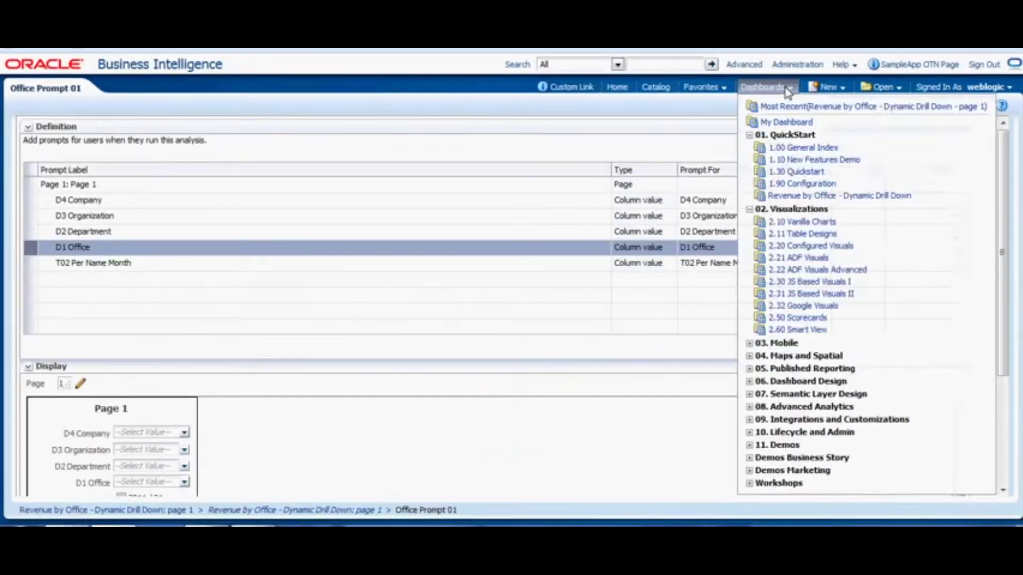
{"action": "left_click", "coordinate": [795, 106]}
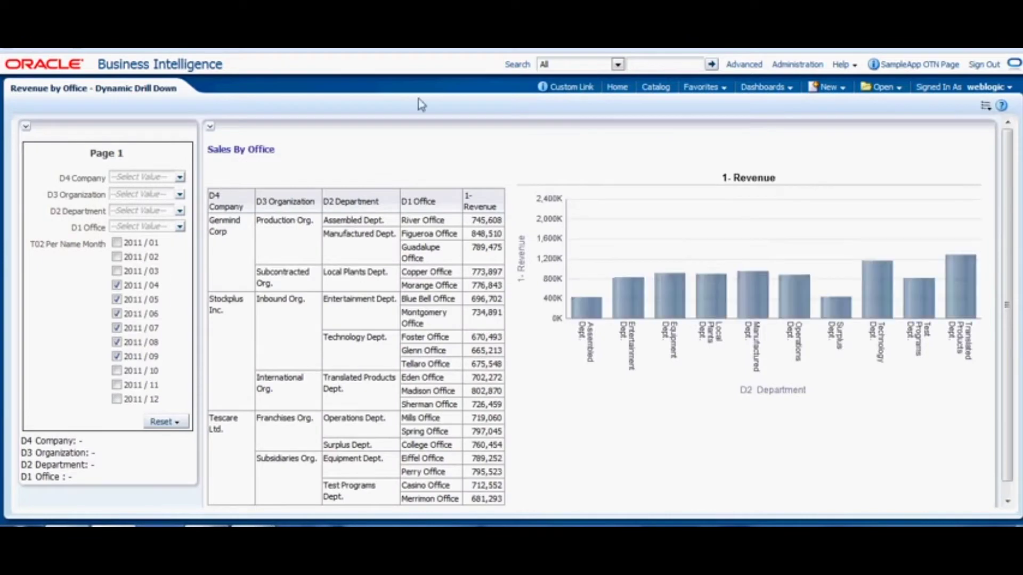
{"action": "left_click", "coordinate": [985, 105]}
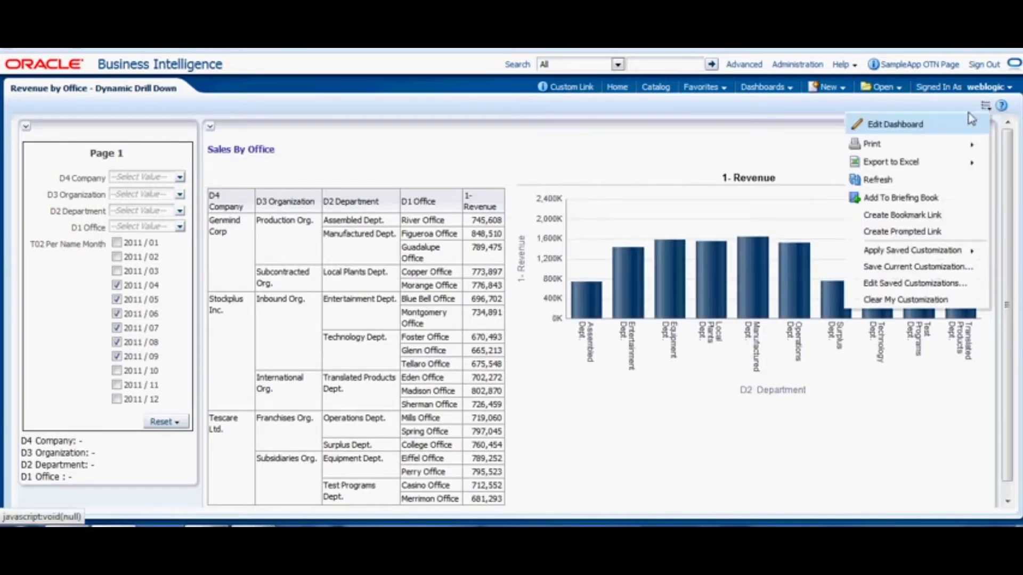
{"action": "left_click", "coordinate": [915, 130]}
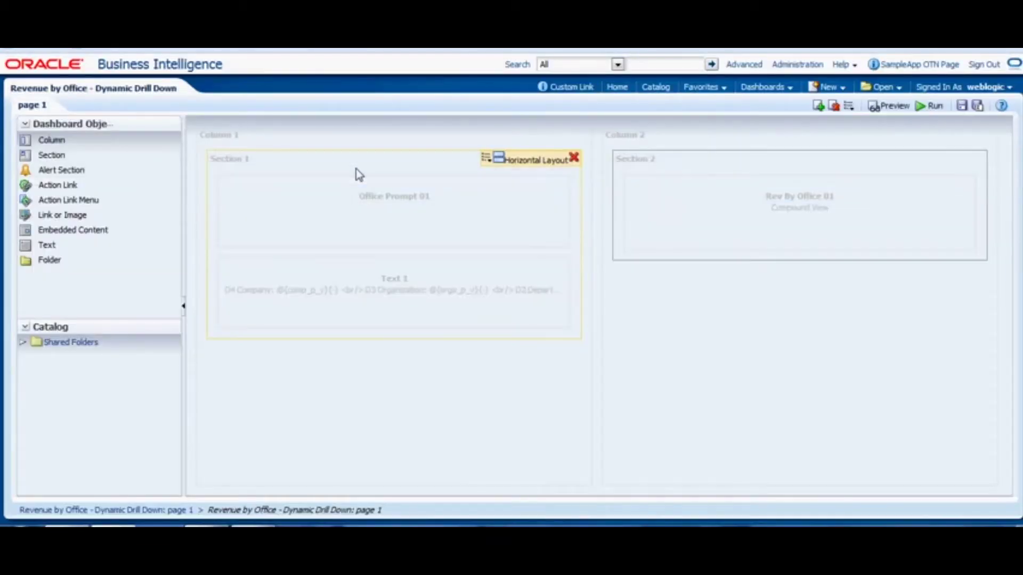
{"action": "mouse_move", "coordinate": [460, 283]}
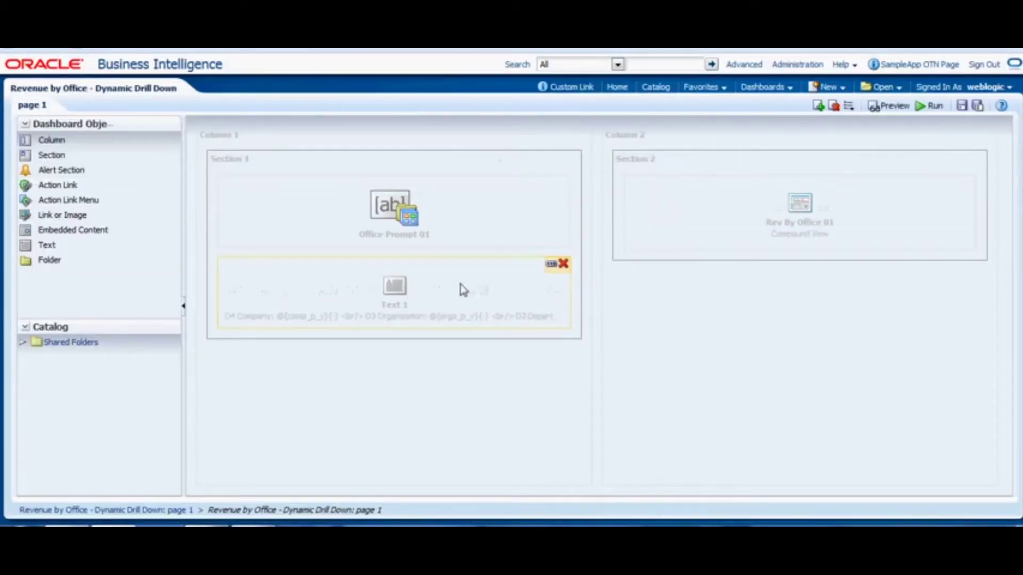
Examine how the Text 1 object references the prompts' presentation variables and their default value, and accept its text properties
{"action": "left_click", "coordinate": [552, 265]}
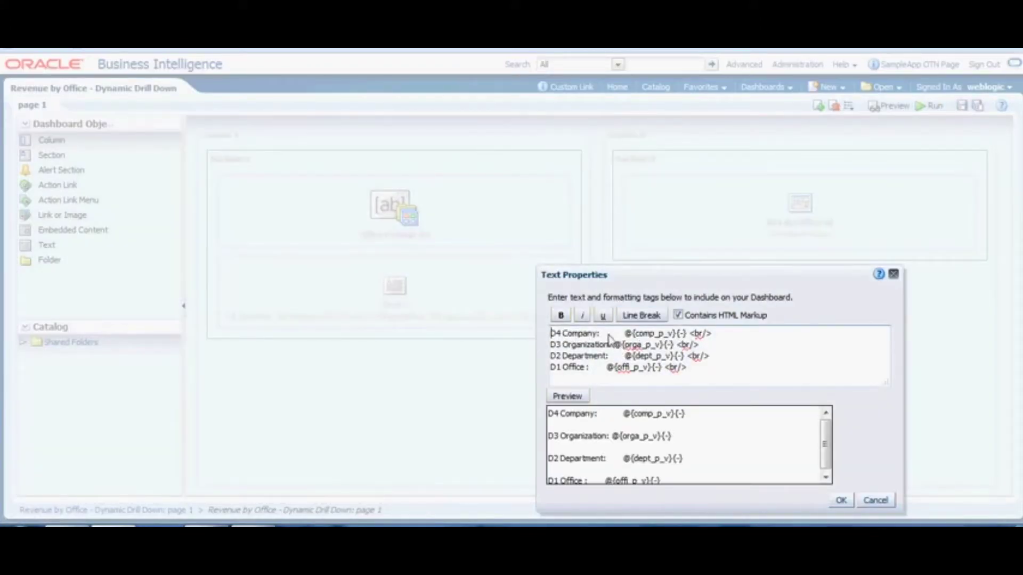
{"action": "left_click_drag", "start_coordinate": [625, 334], "coordinate": [678, 338]}
{"action": "triple_click", "coordinate": [726, 345]}
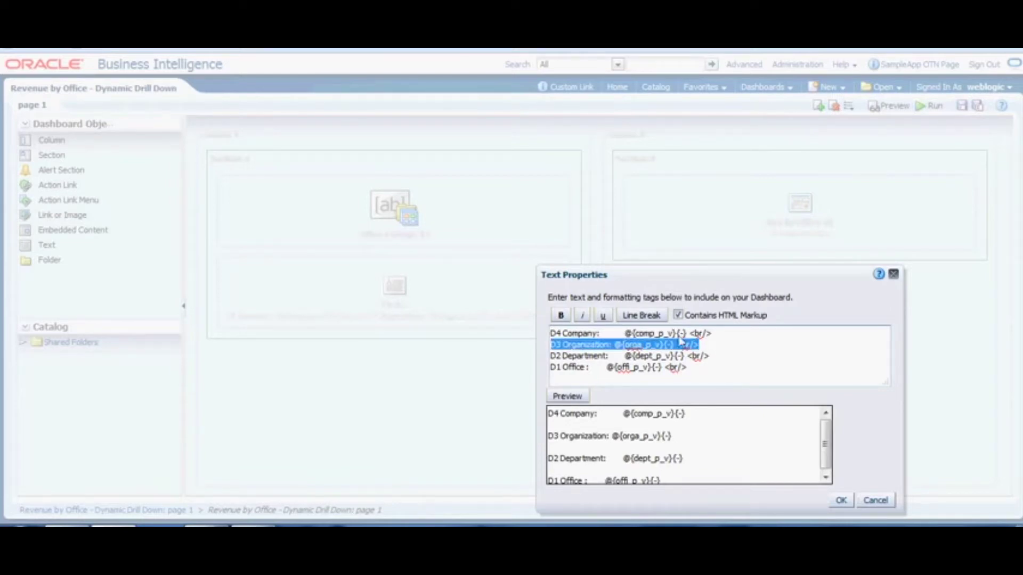
{"action": "double_click", "coordinate": [646, 334]}
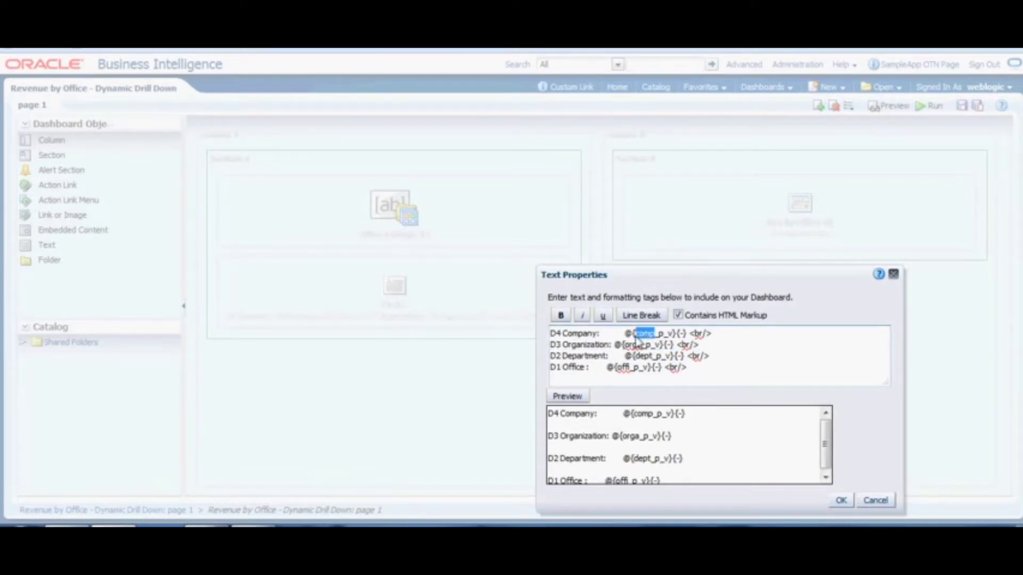
{"action": "left_click", "coordinate": [670, 334]}
{"action": "left_click", "coordinate": [688, 335]}
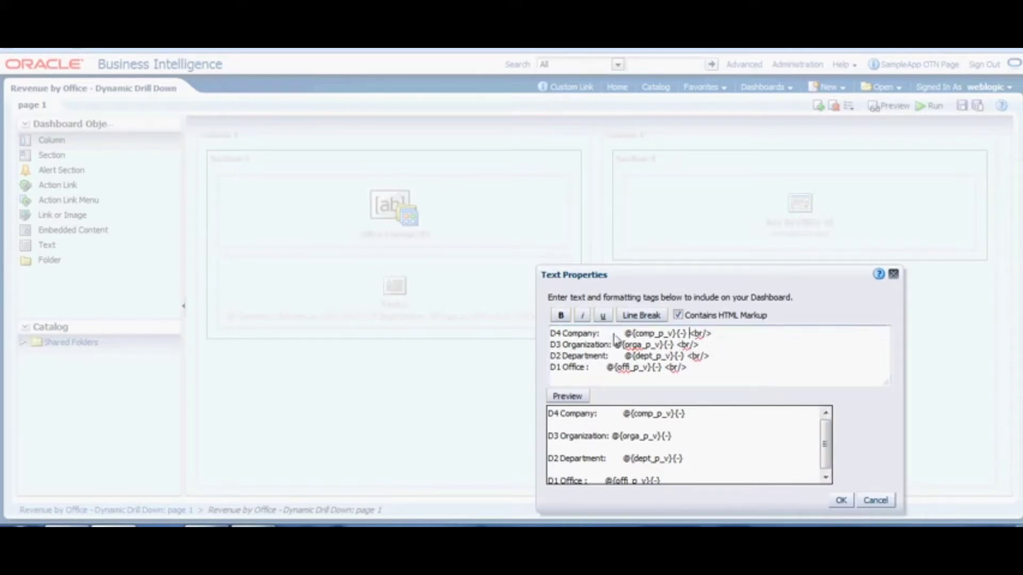
{"action": "left_click", "coordinate": [839, 500]}
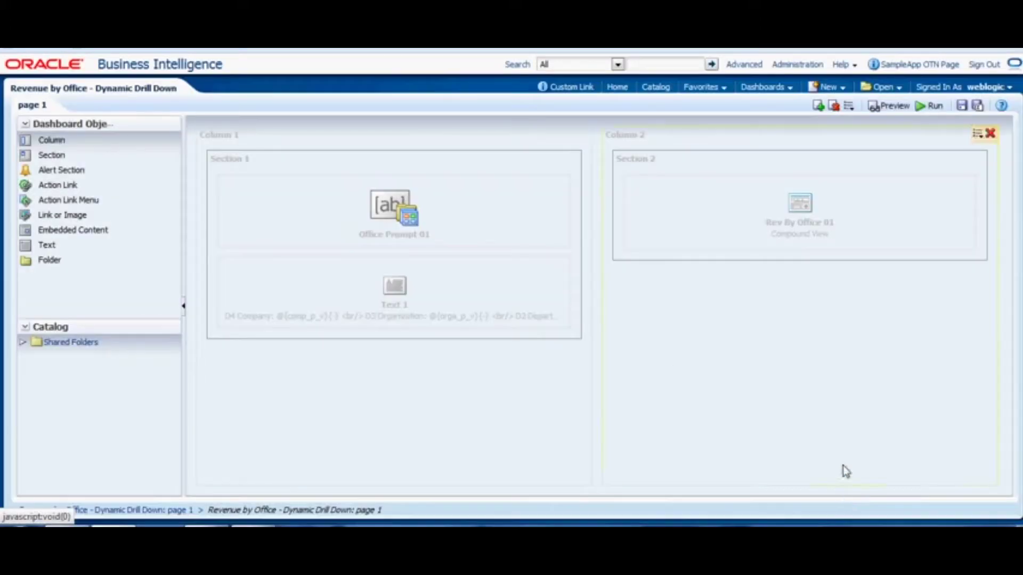
Save the dashboard and run it
{"action": "left_click", "coordinate": [961, 105]}
{"action": "left_click", "coordinate": [928, 106]}
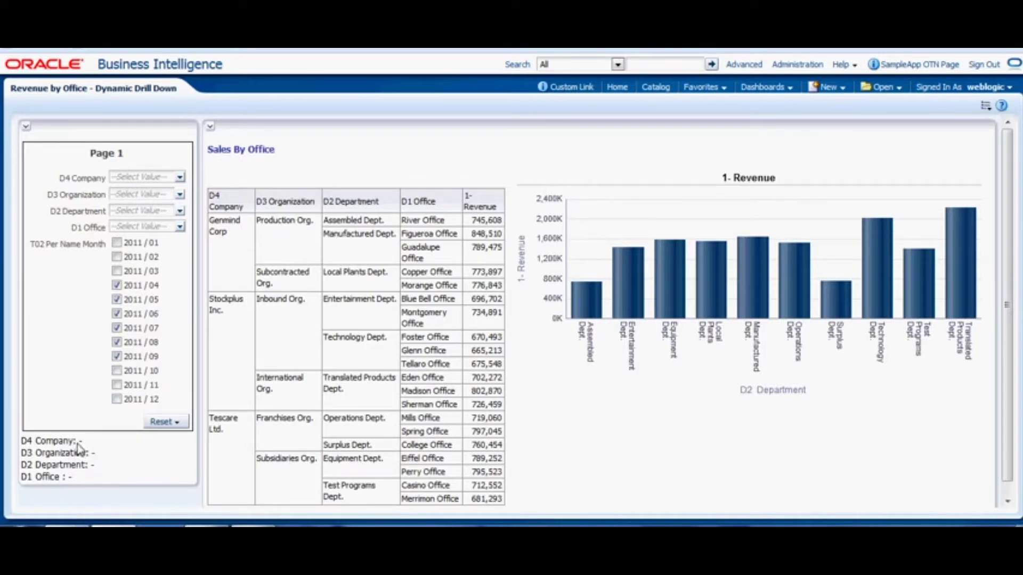
Filter D3 Organization by Inbound Org. and International Org., and check the organization values passed to the text below the prompts
{"action": "left_click", "coordinate": [180, 196]}
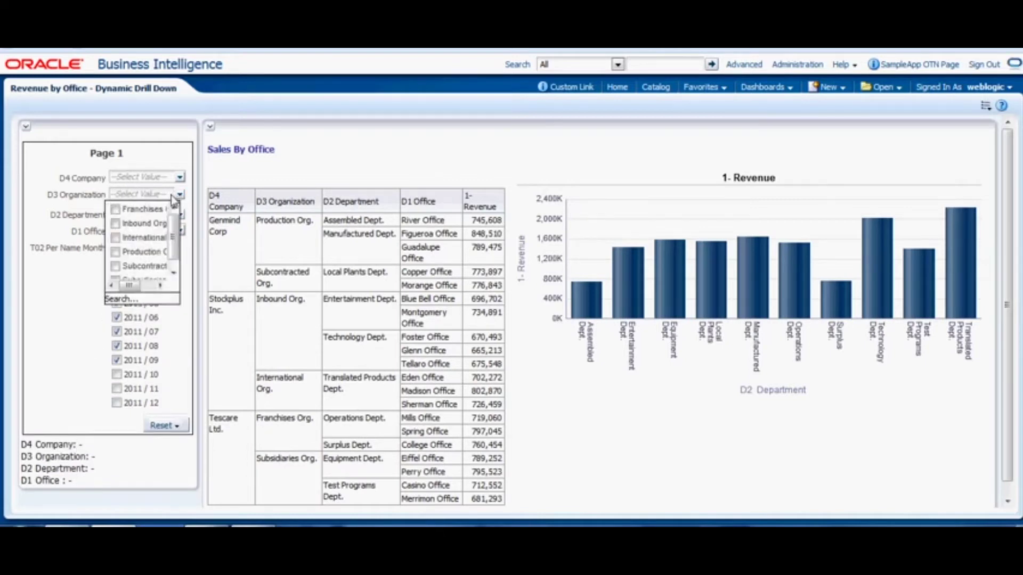
{"action": "left_click", "coordinate": [116, 224]}
{"action": "left_click", "coordinate": [116, 238]}
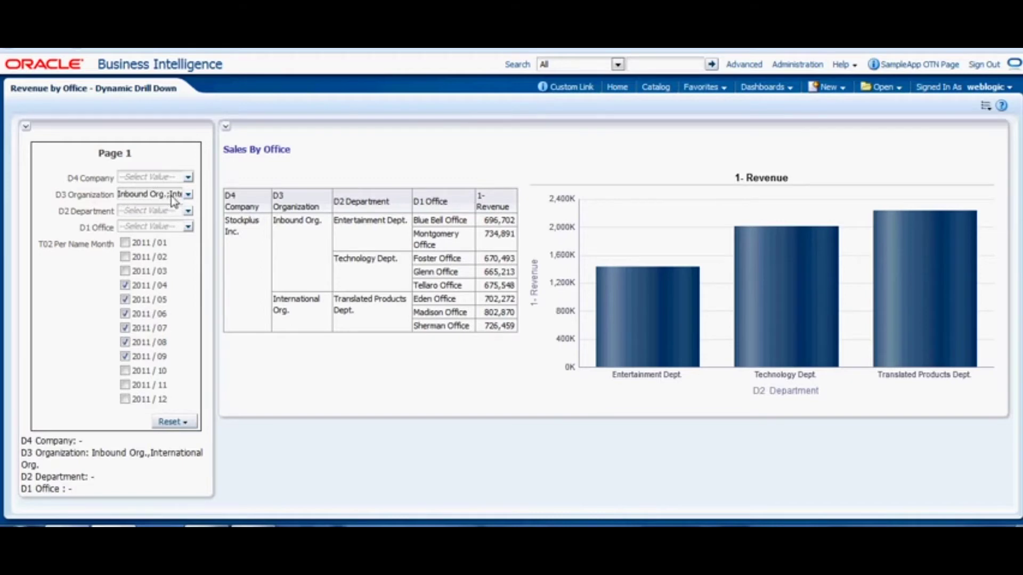
{"action": "left_click", "coordinate": [188, 194]}
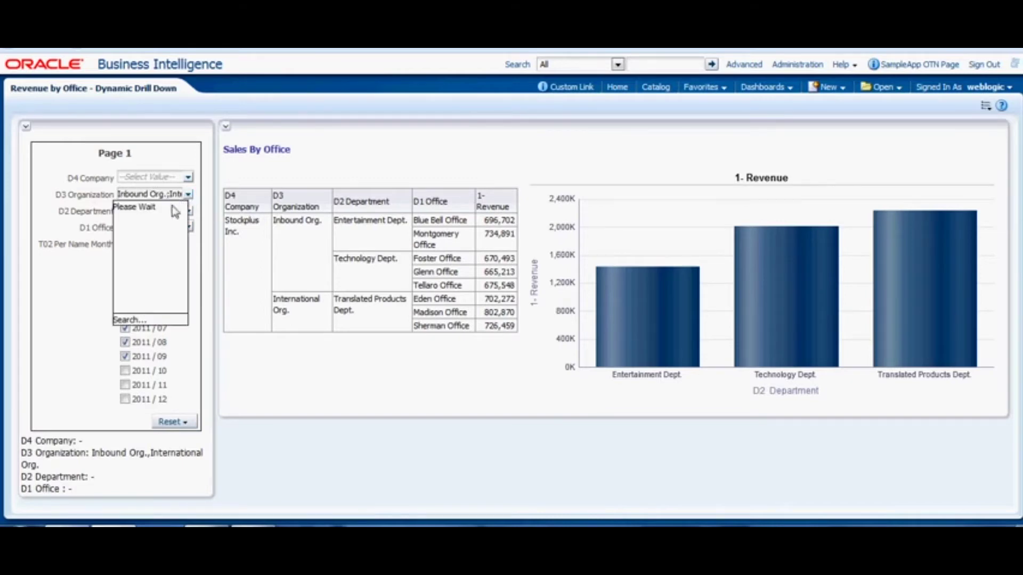
{"action": "left_click", "coordinate": [60, 328]}
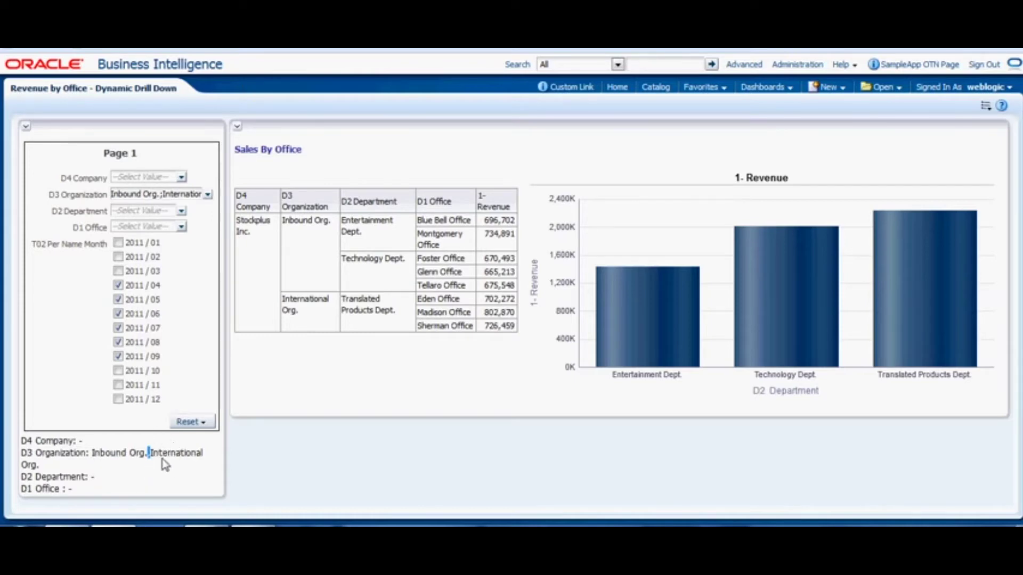
{"action": "triple_click", "coordinate": [93, 458]}
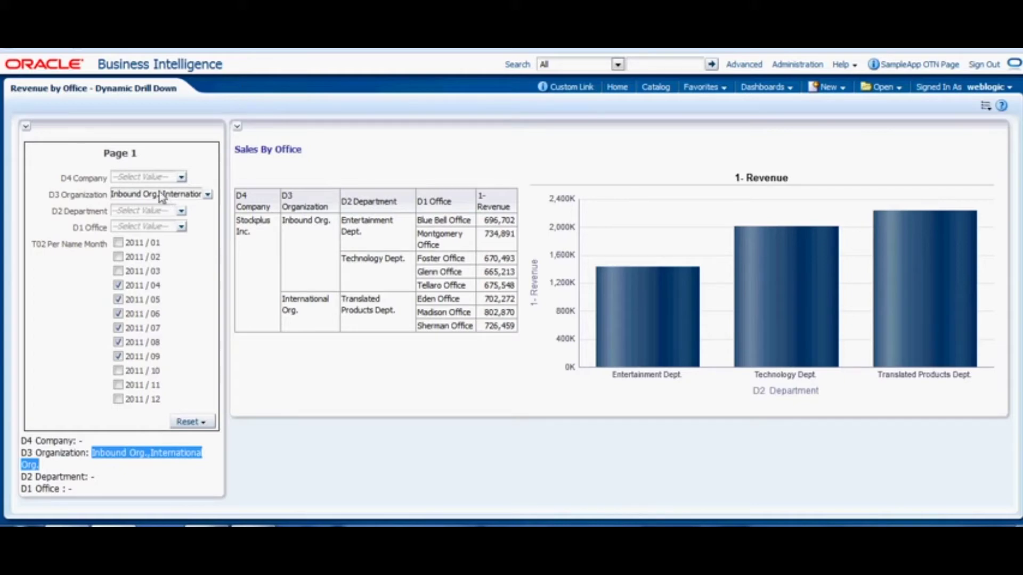
{"action": "left_click", "coordinate": [173, 304]}
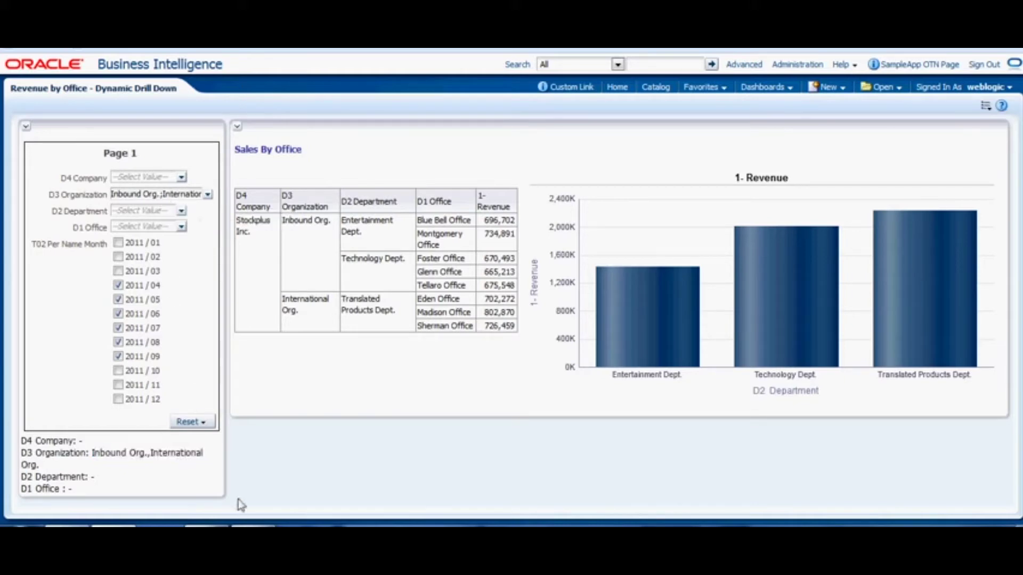
Narrow the prompts to International Org. and Madison Office, and check which D3 Organization choices are offered
{"action": "left_click", "coordinate": [182, 227]}
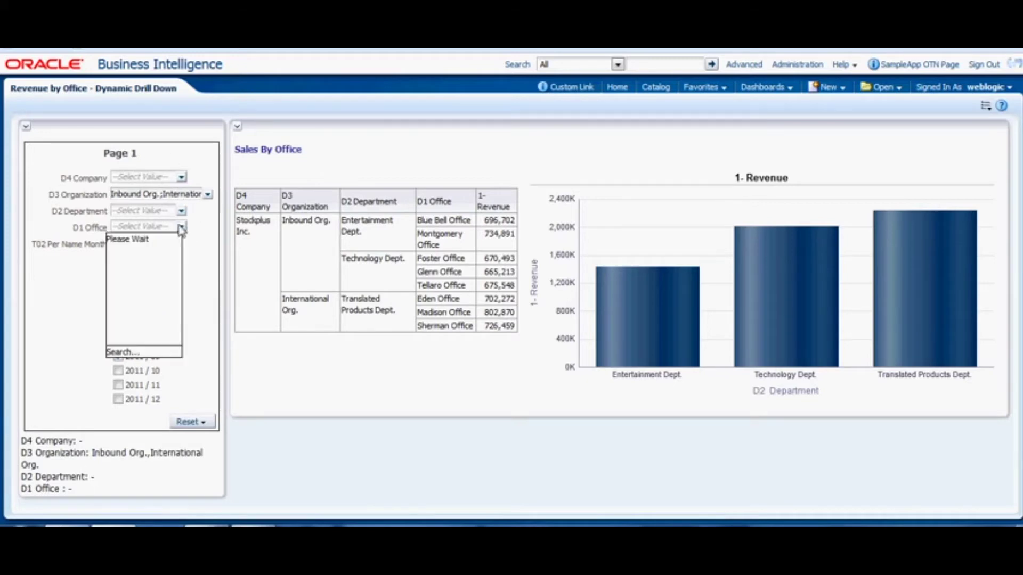
{"action": "left_click", "coordinate": [81, 302]}
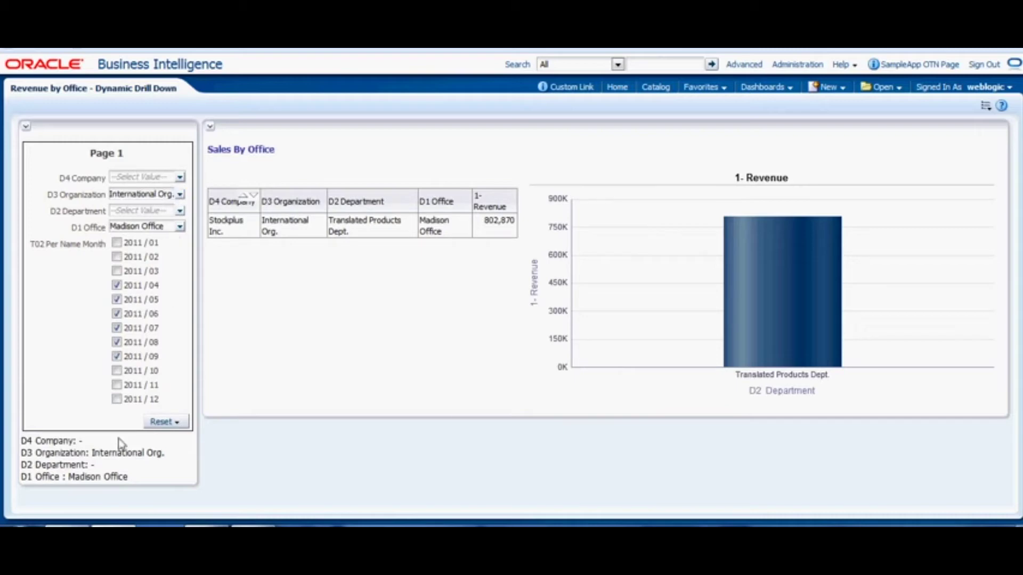
{"action": "left_click", "coordinate": [180, 195]}
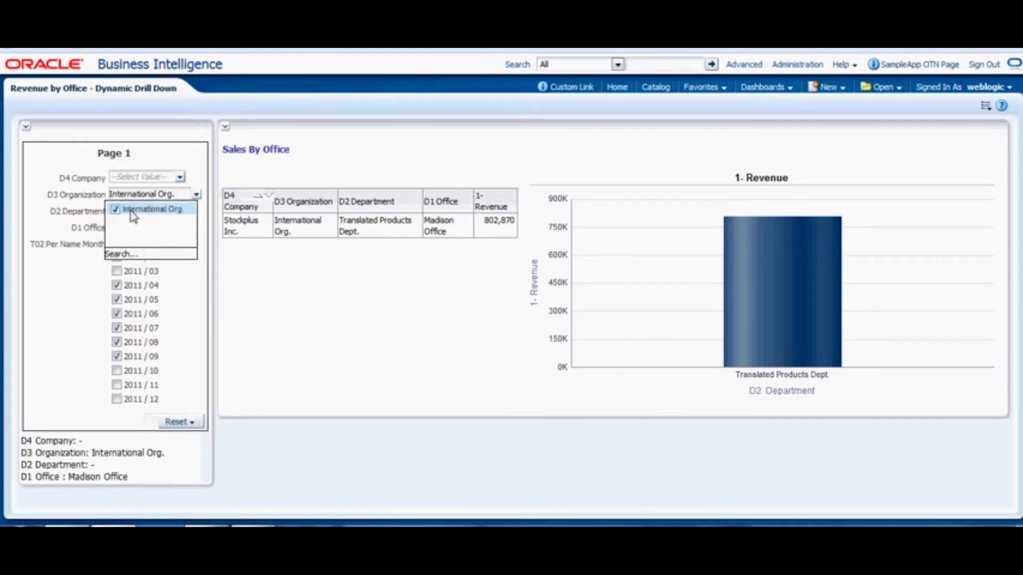
{"action": "left_click", "coordinate": [196, 194]}
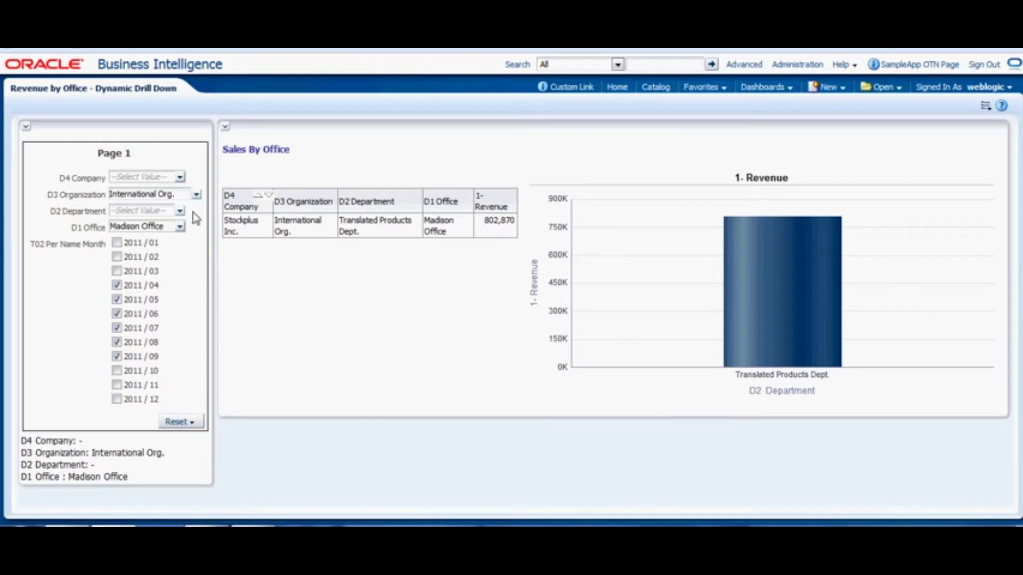
{"action": "left_click", "coordinate": [197, 195]}
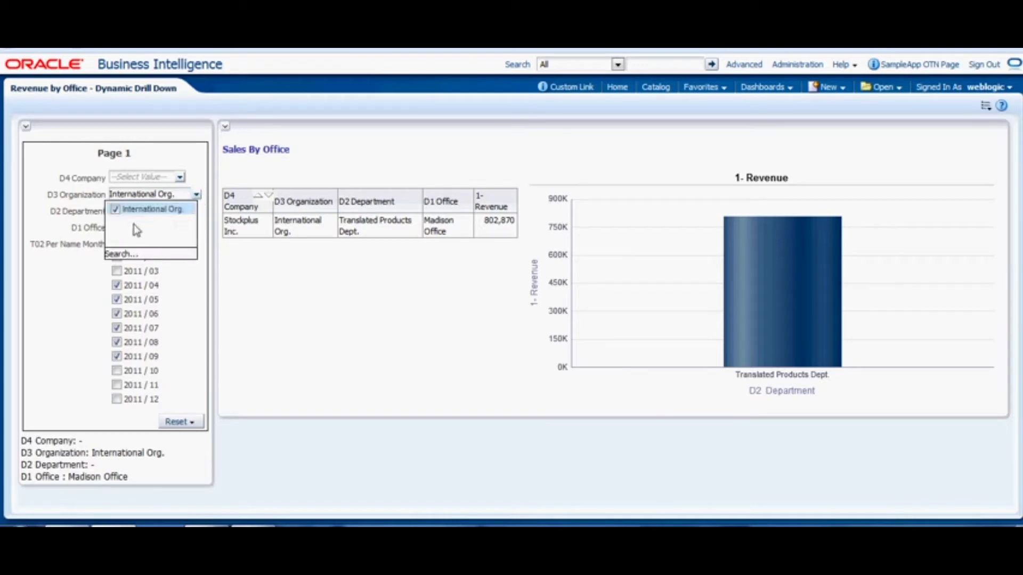
{"action": "left_click", "coordinate": [195, 175]}
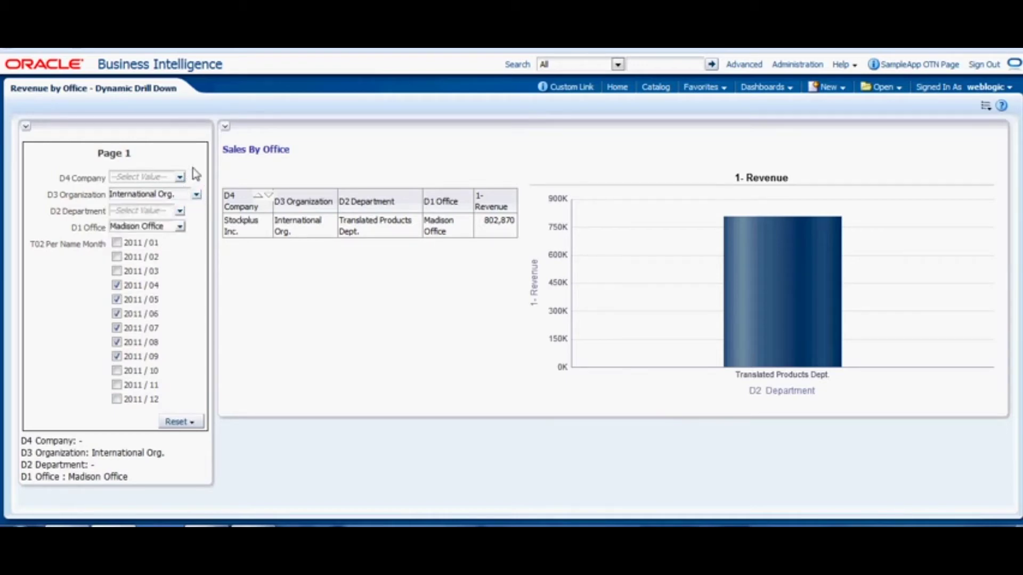
Reset the dashboard prompts
{"action": "left_click", "coordinate": [198, 424]}
{"action": "left_click", "coordinate": [208, 440]}
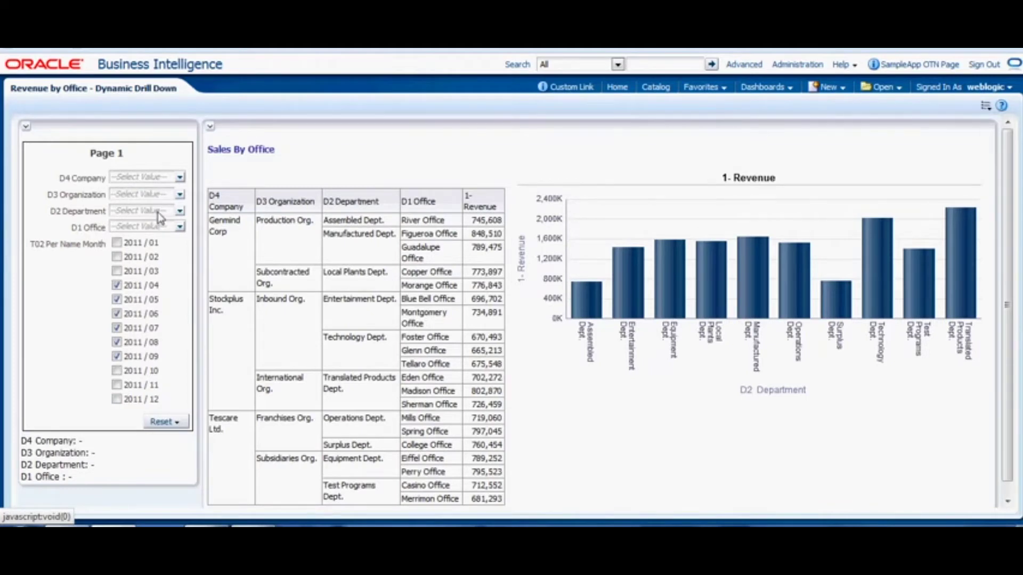
Switch to the requirement notes and highlight the rule on how selecting an organization sets the default aggregation level
{"action": "key", "text": "alt+Tab"}
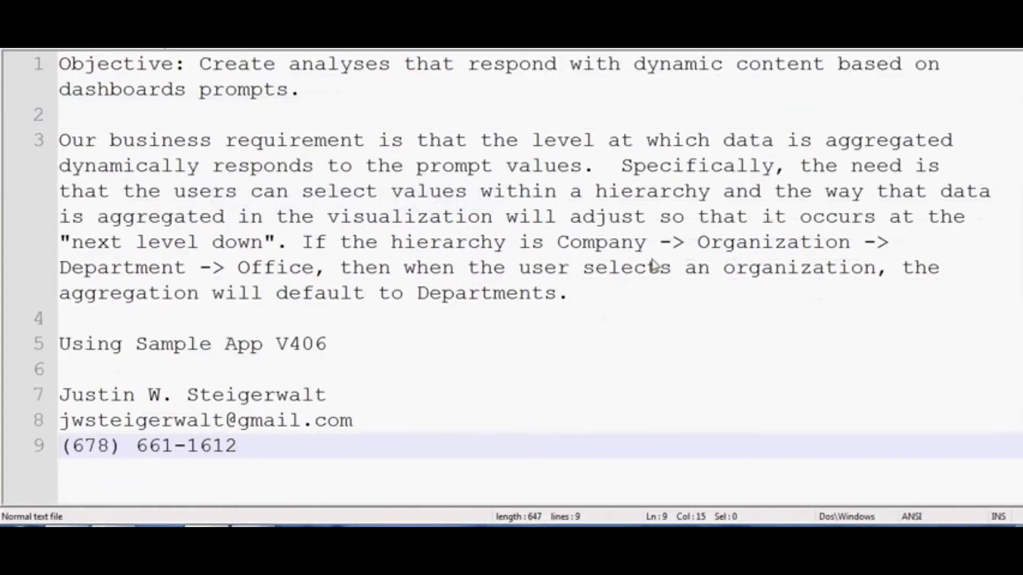
{"action": "left_click_drag", "start_coordinate": [344, 269], "coordinate": [889, 267]}
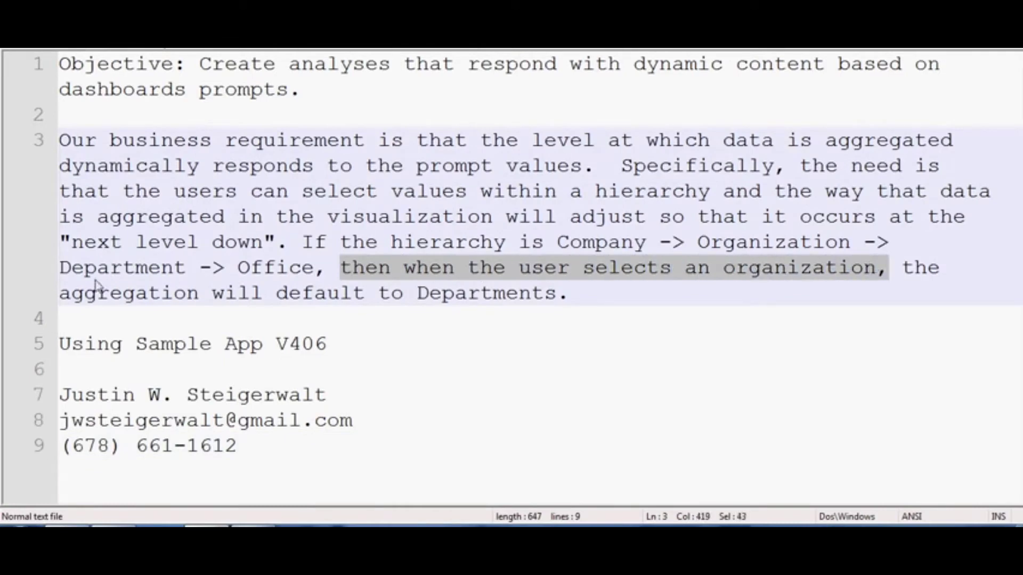
{"action": "left_click_drag", "start_coordinate": [60, 294], "coordinate": [557, 295]}
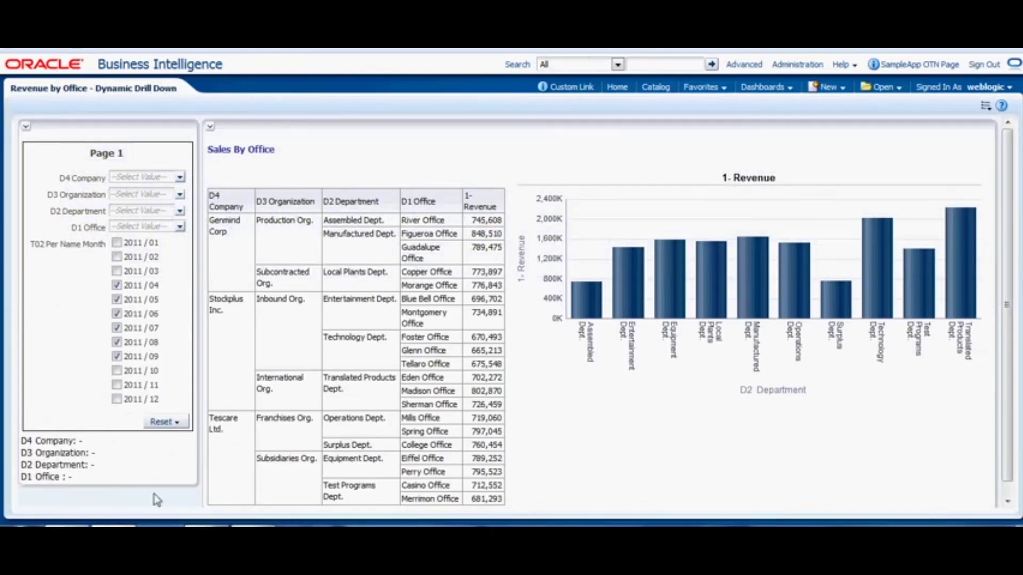
Return to the dashboard, filter it by International Org., and change the filter to Production Org. with Manufactured Dept
{"action": "left_click", "coordinate": [179, 195]}
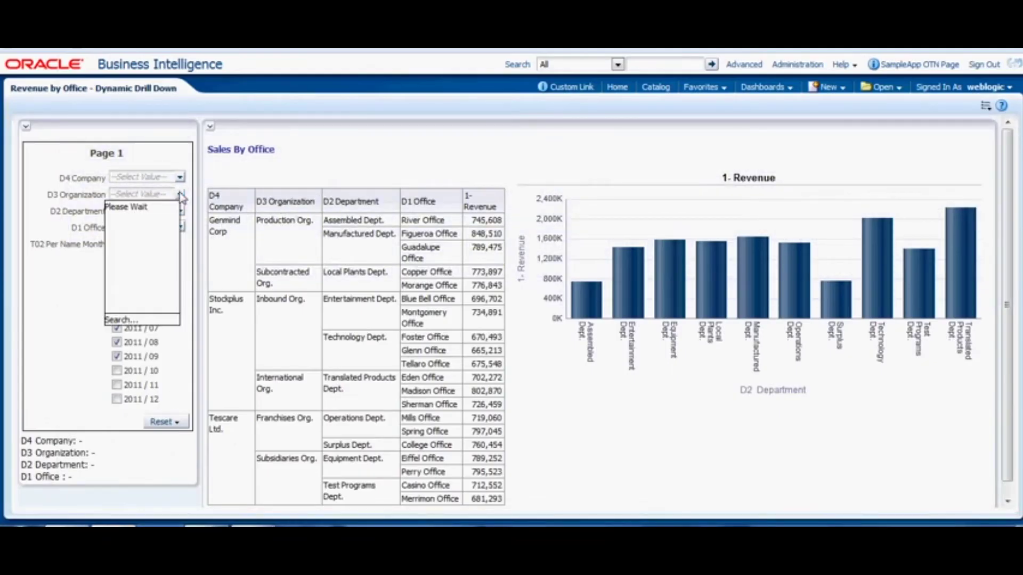
{"action": "left_click", "coordinate": [116, 239]}
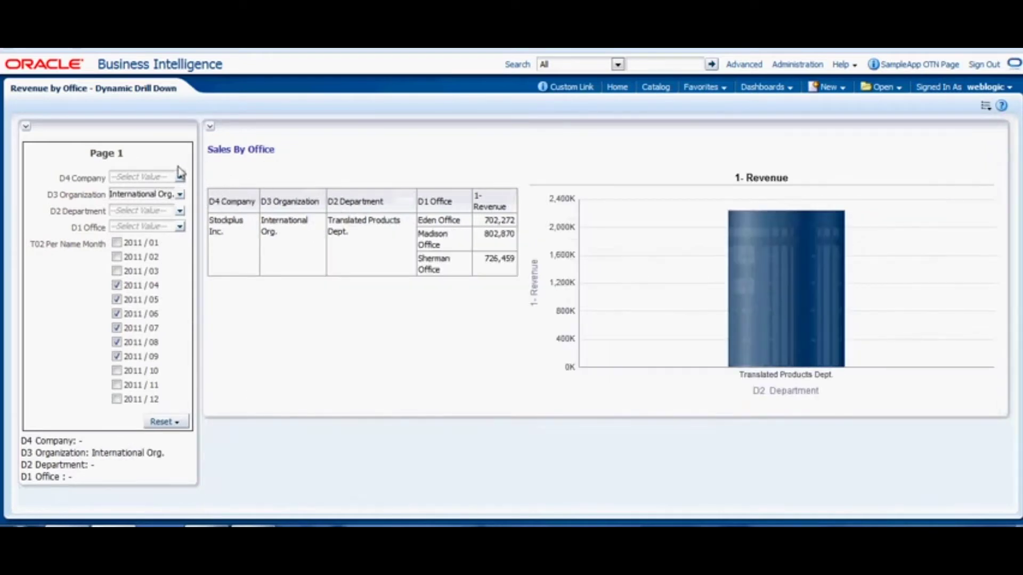
{"action": "left_click", "coordinate": [180, 194]}
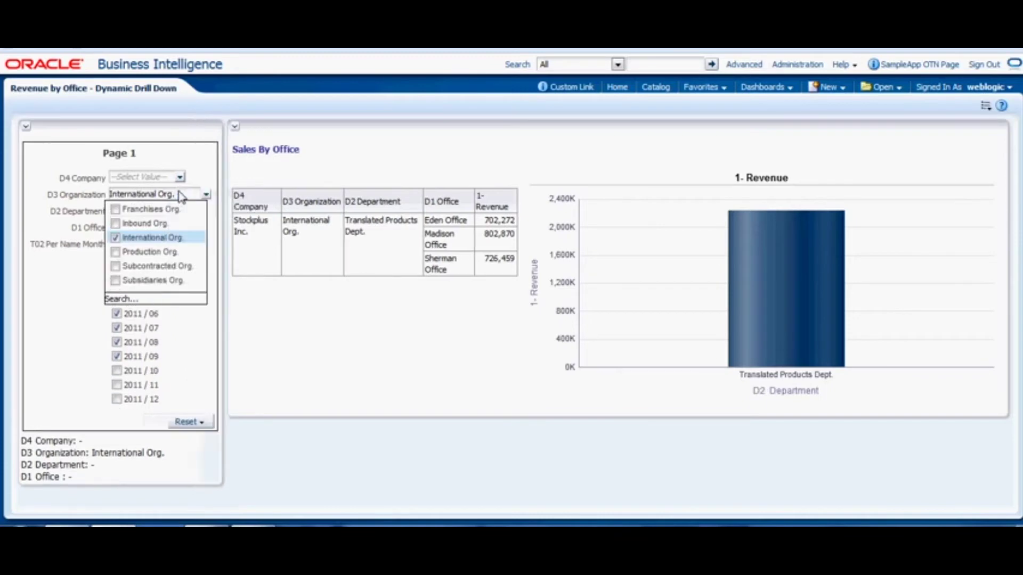
{"action": "left_click", "coordinate": [116, 239]}
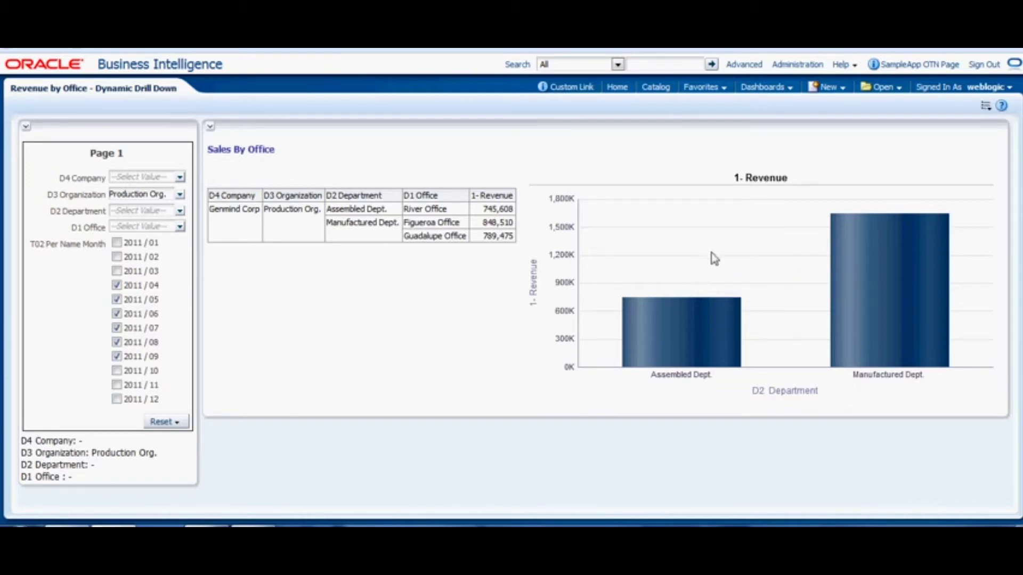
{"action": "left_click", "coordinate": [179, 210]}
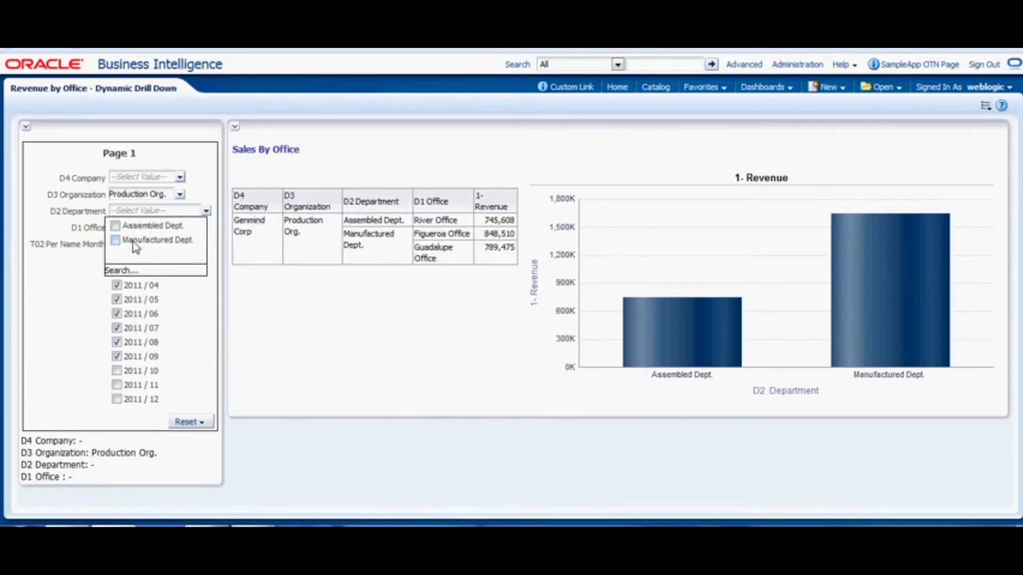
{"action": "left_click", "coordinate": [71, 304]}
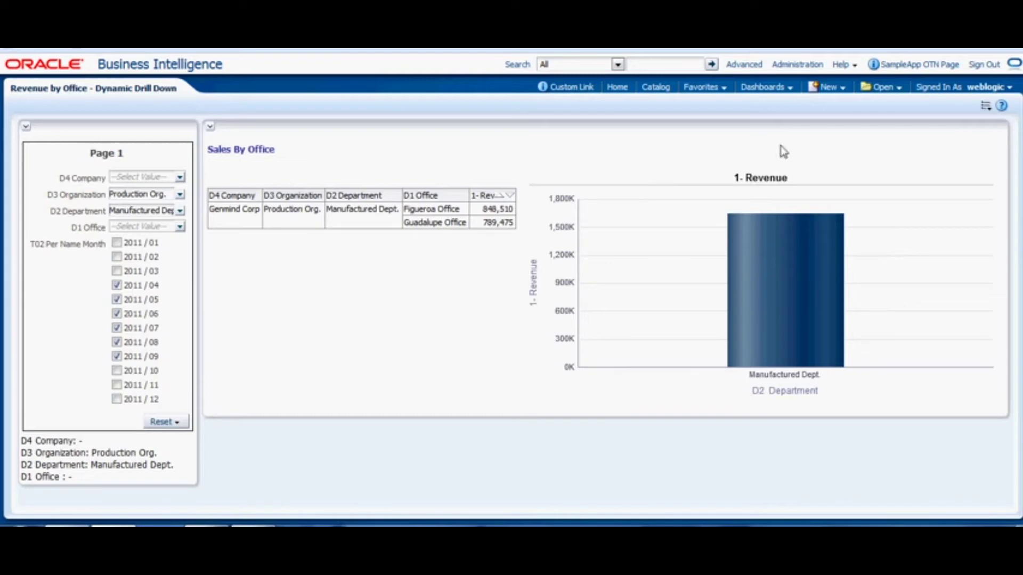
Open the dashboard for editing and edit its Rev By Office 01 analysis
{"action": "left_click", "coordinate": [987, 108]}
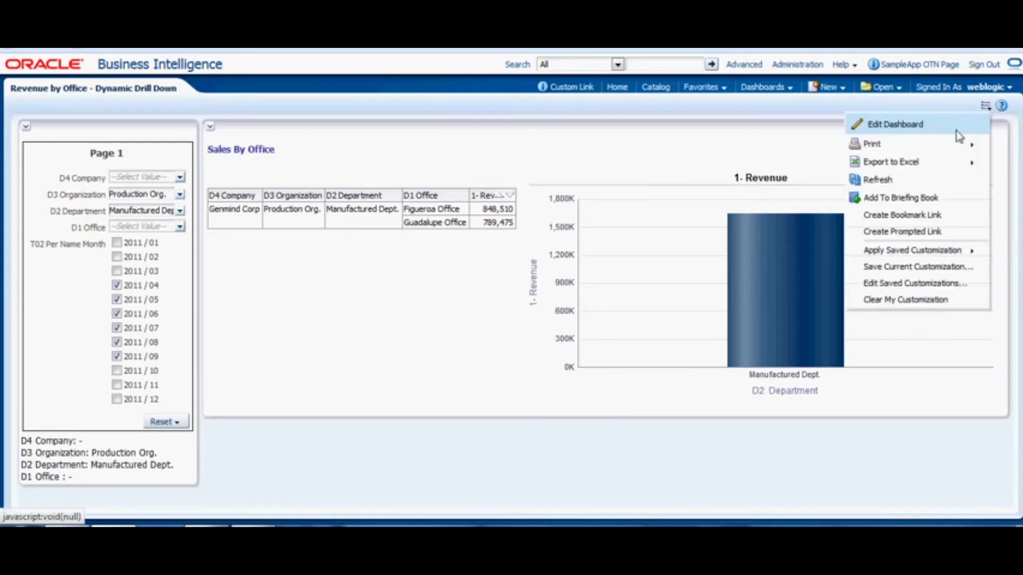
{"action": "left_click", "coordinate": [958, 130]}
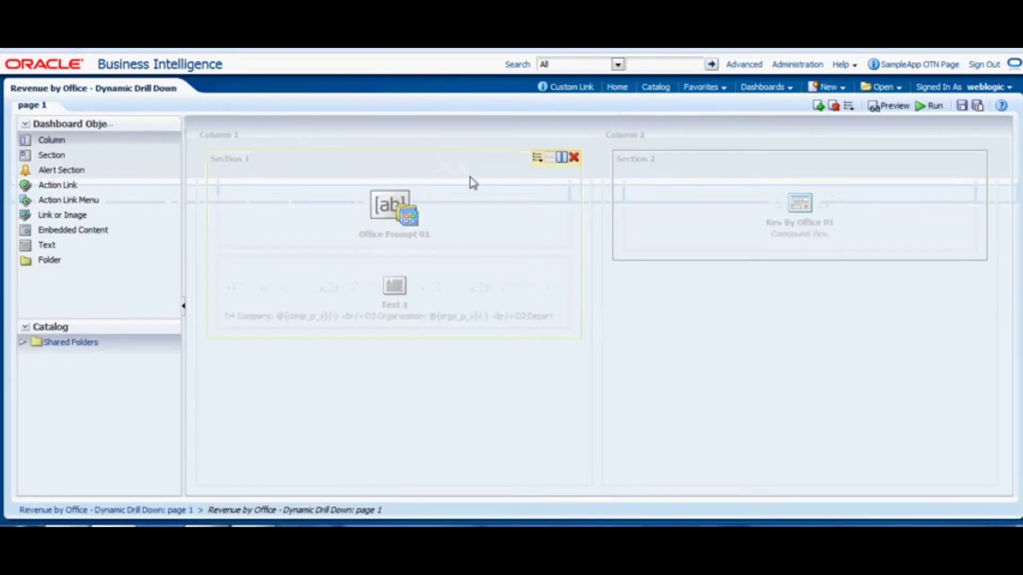
{"action": "left_click", "coordinate": [957, 181]}
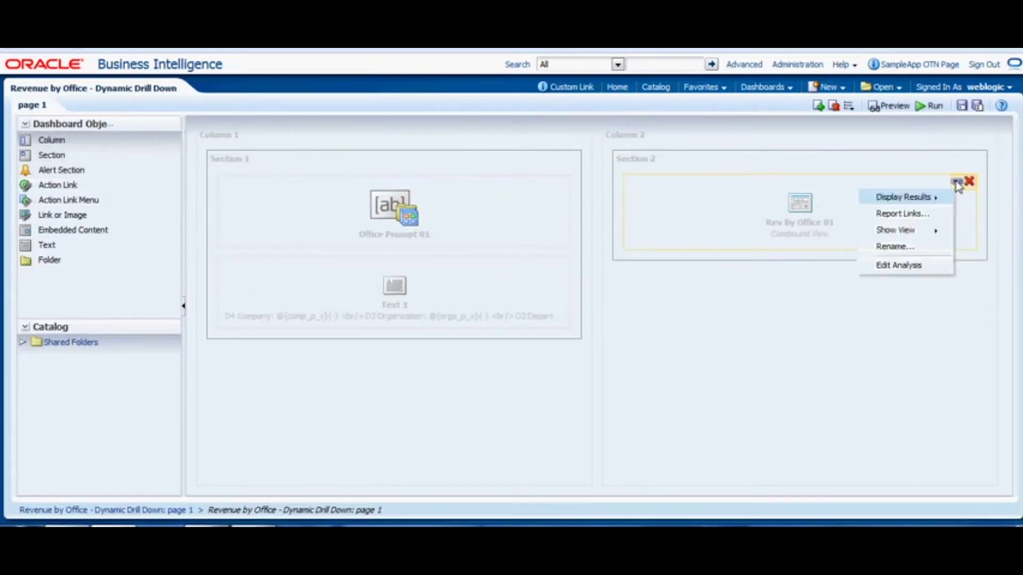
{"action": "left_click", "coordinate": [887, 267]}
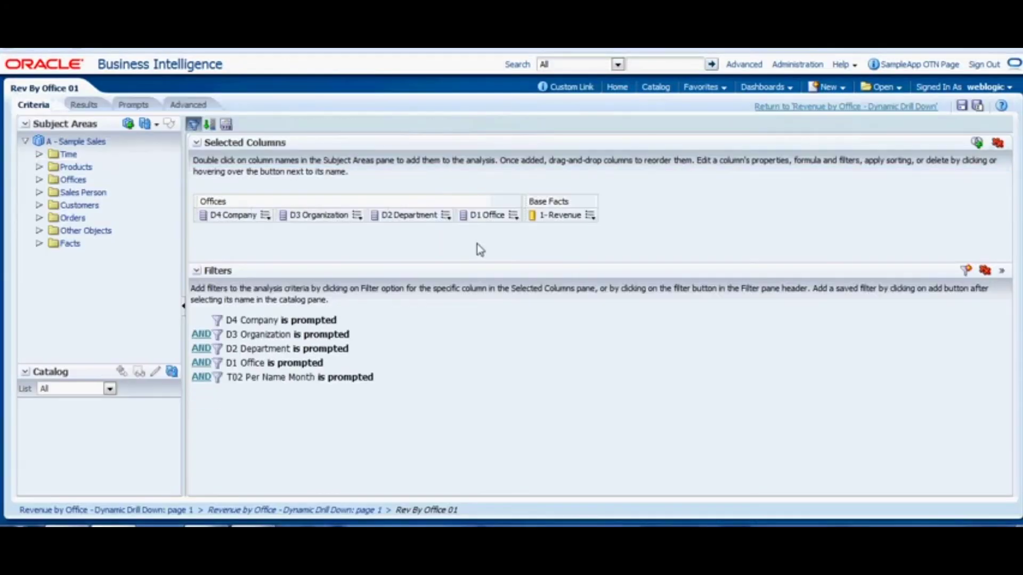
Add a second D1 Office column just before 1- Revenue and give it the custom column heading Group
{"action": "left_click", "coordinate": [40, 180]}
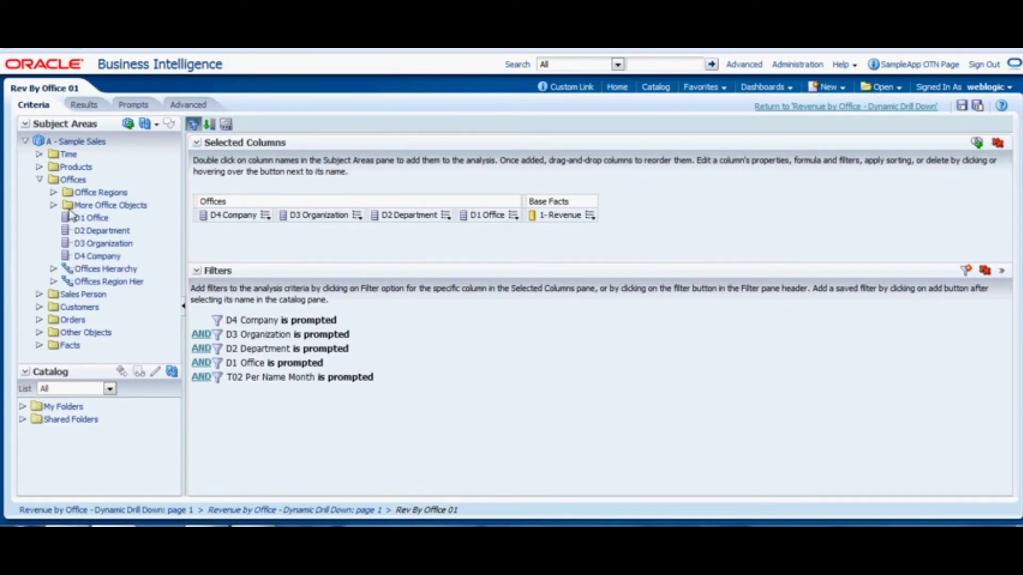
{"action": "left_click_drag", "start_coordinate": [93, 220], "coordinate": [522, 230]}
{"action": "left_click", "coordinate": [582, 215]}
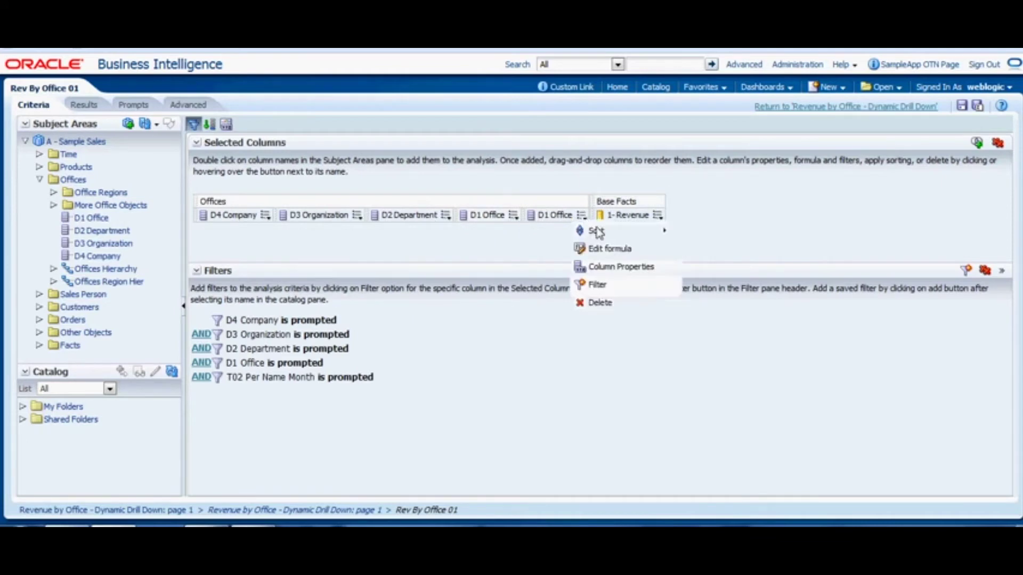
{"action": "left_click", "coordinate": [617, 250]}
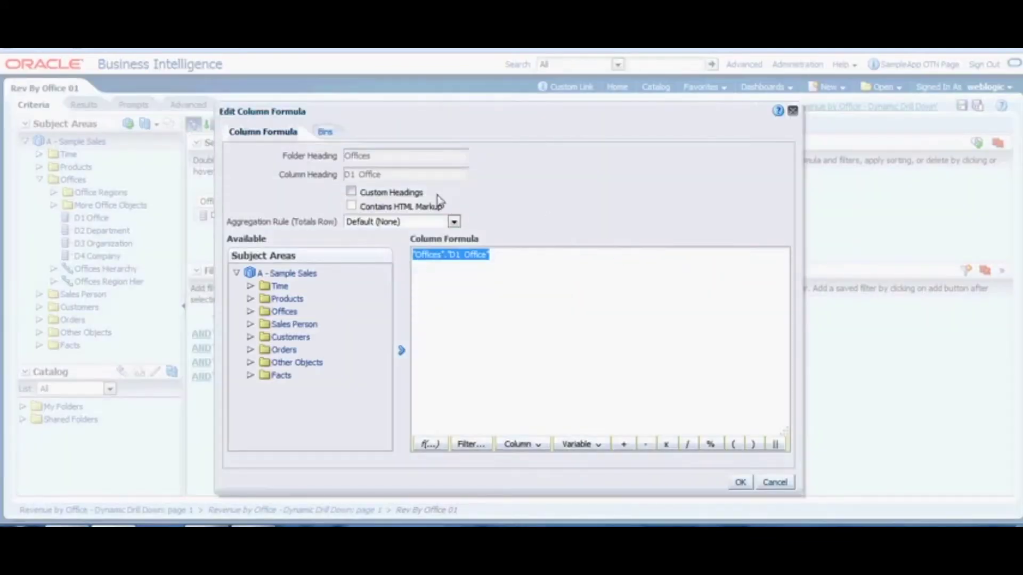
{"action": "left_click", "coordinate": [351, 191]}
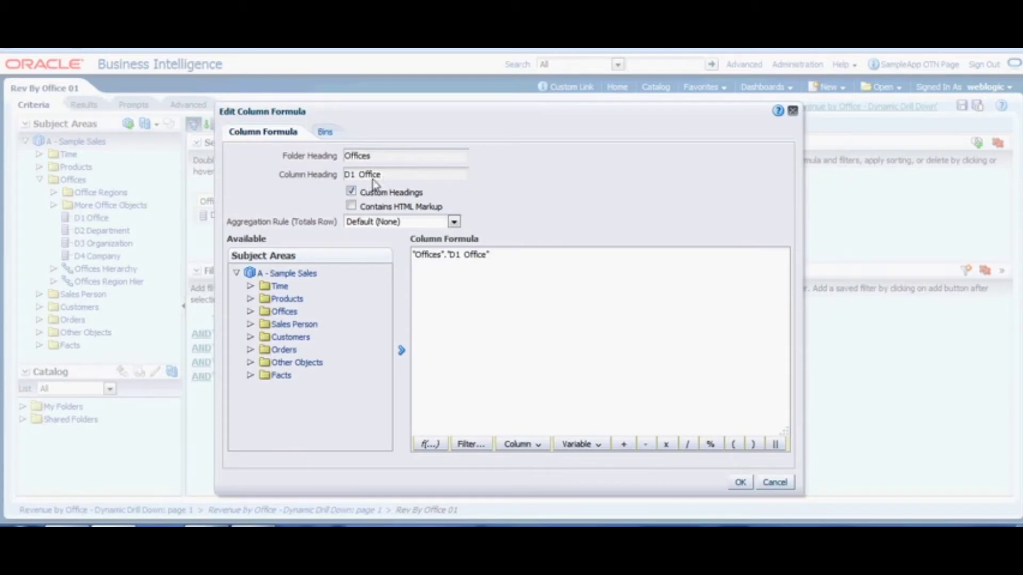
{"action": "type", "text": "Group"}
Clear the existing column formula of the Group column
{"action": "left_click", "coordinate": [554, 292]}
{"action": "left_click_drag", "start_coordinate": [546, 257], "coordinate": [323, 247]}
{"action": "key", "text": "Delete"}
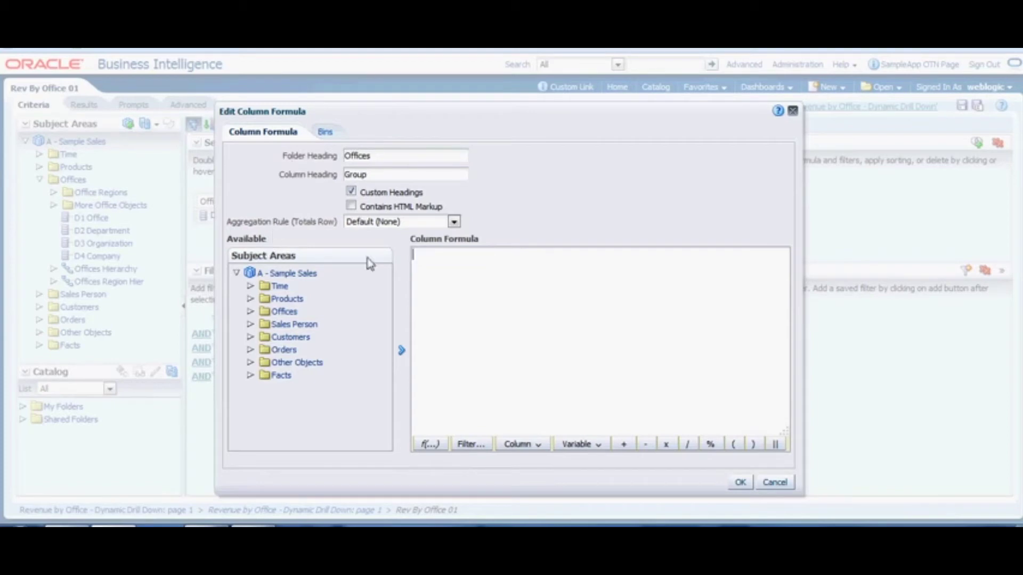
Switch to the text editor and examine the presentation variable tested in each WHEN condition of the drafted CASE statement
{"action": "key", "text": "alt+Tab"}
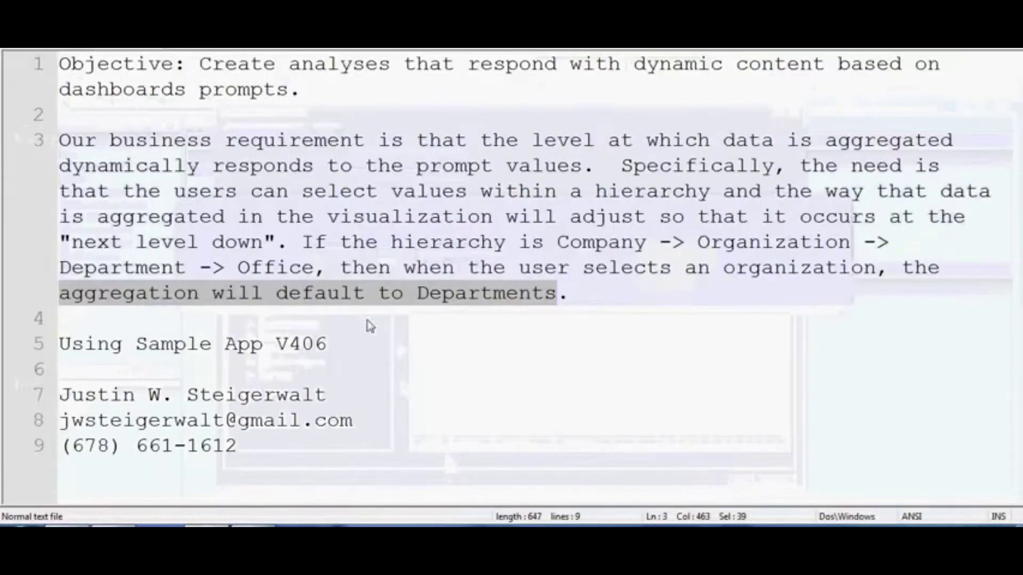
{"action": "key", "text": "ctrl+Tab"}
{"action": "scroll", "coordinate": [527, 185], "scroll_direction": "down", "scroll_amount": 2}
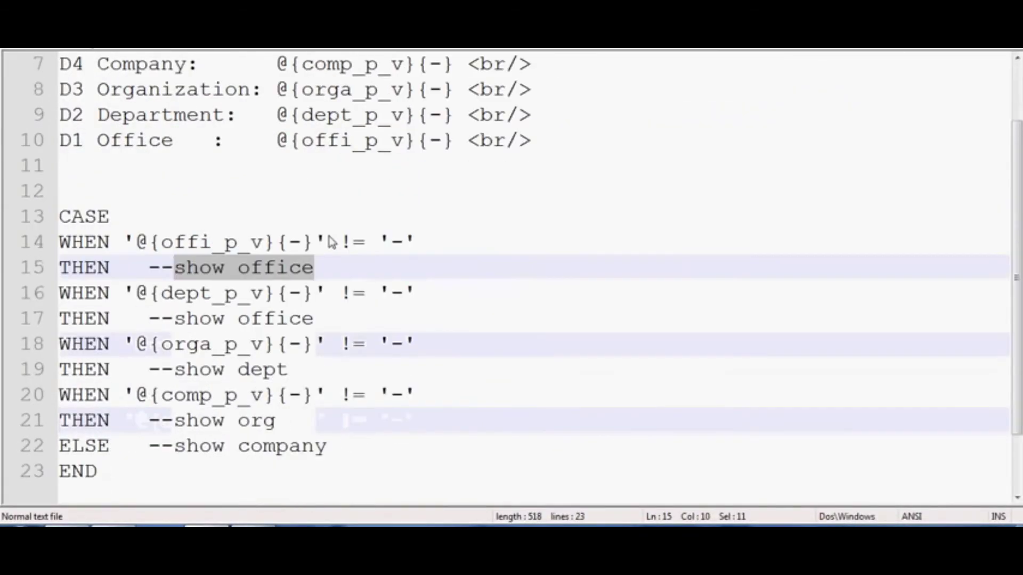
{"action": "scroll", "coordinate": [314, 287], "scroll_direction": "up", "scroll_amount": 2}
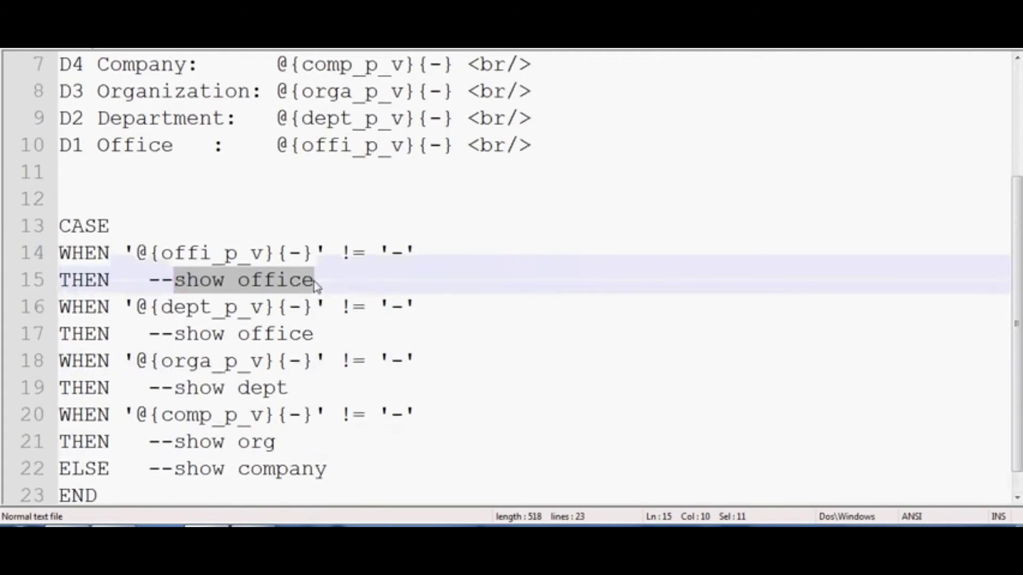
{"action": "scroll", "coordinate": [314, 286], "scroll_direction": "down", "scroll_amount": 1}
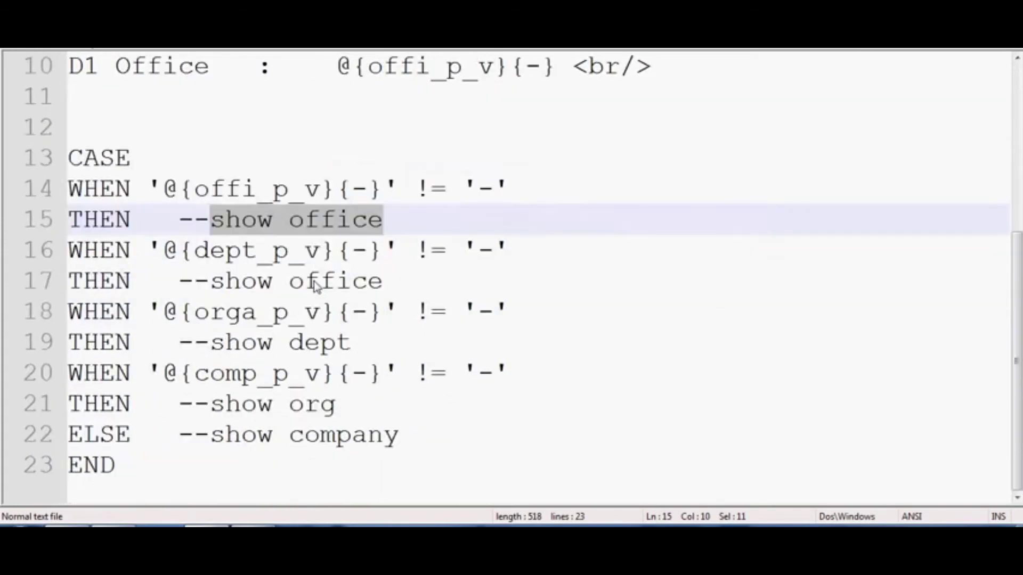
{"action": "scroll", "coordinate": [314, 287], "scroll_direction": "up", "scroll_amount": 1, "text": "ctrl"}
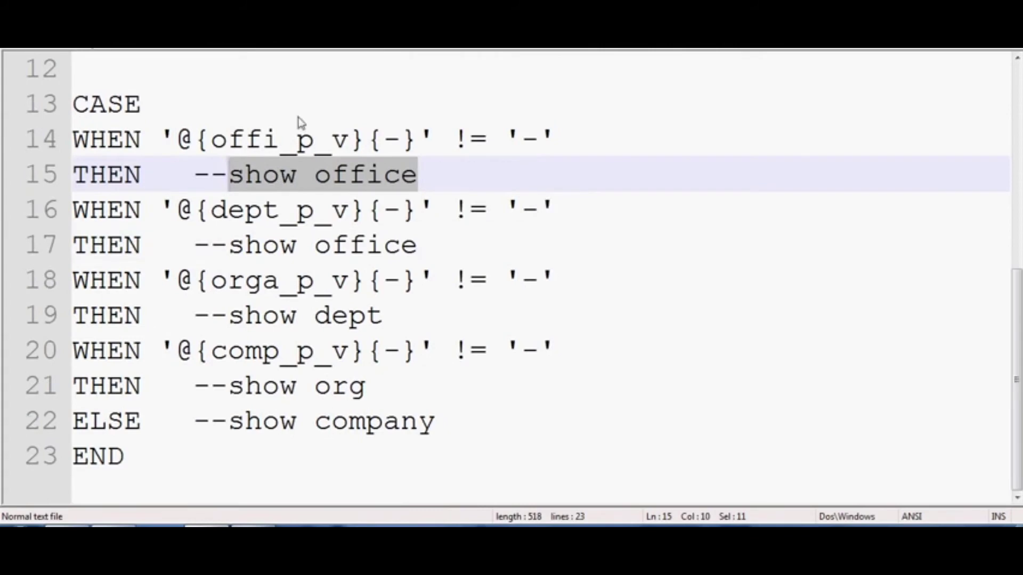
{"action": "left_click", "coordinate": [313, 66]}
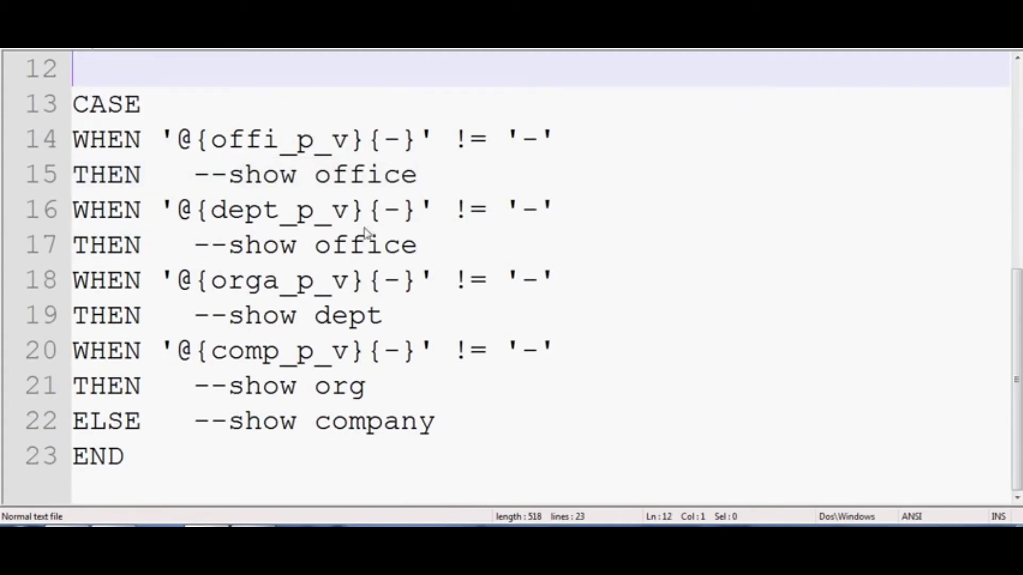
{"action": "double_click", "coordinate": [214, 141]}
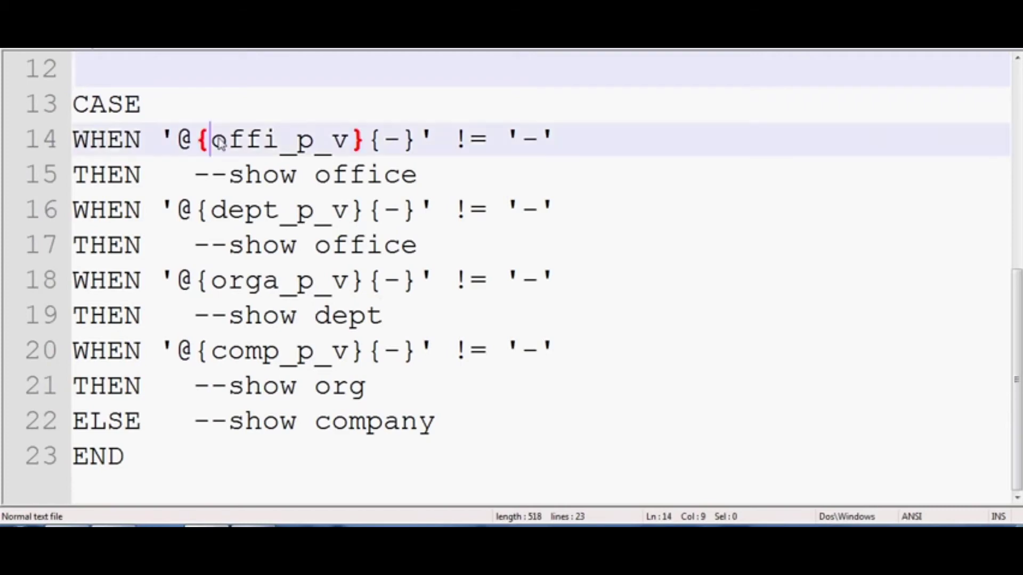
{"action": "double_click", "coordinate": [265, 209]}
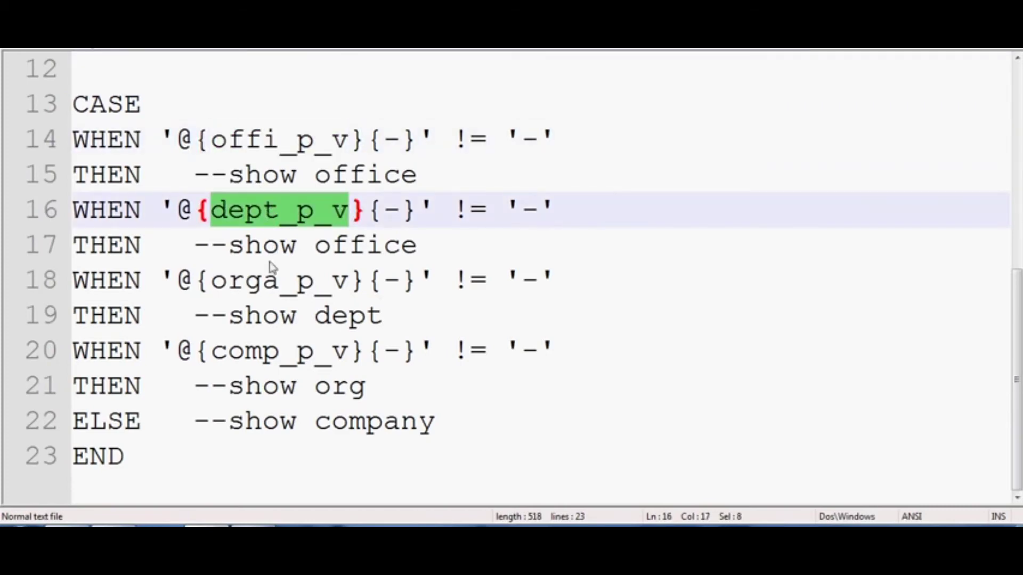
{"action": "double_click", "coordinate": [277, 279]}
{"action": "double_click", "coordinate": [280, 351]}
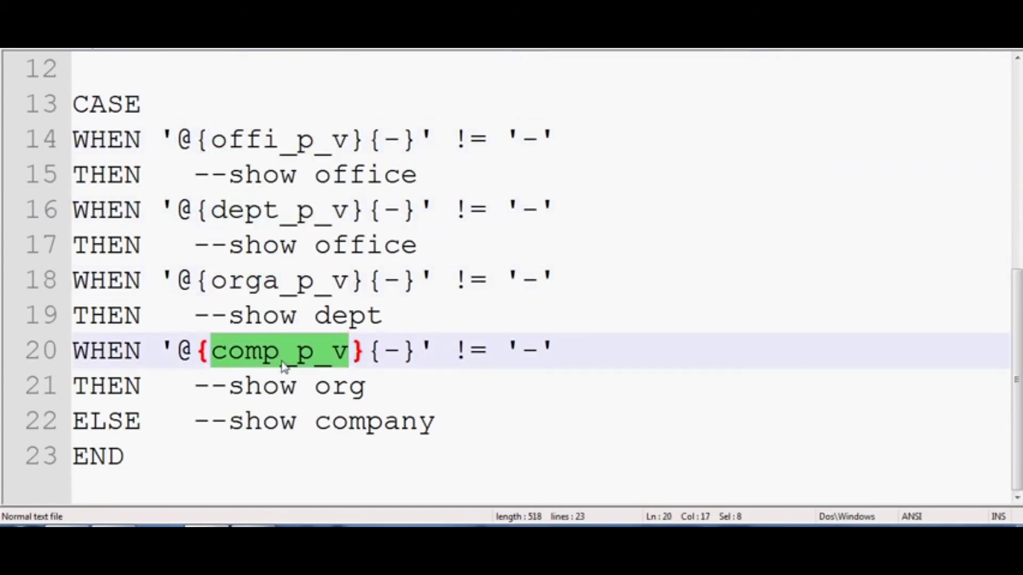
Examine how the offi_p_v condition compares the variable and its default value with '-'
{"action": "left_click", "coordinate": [375, 103]}
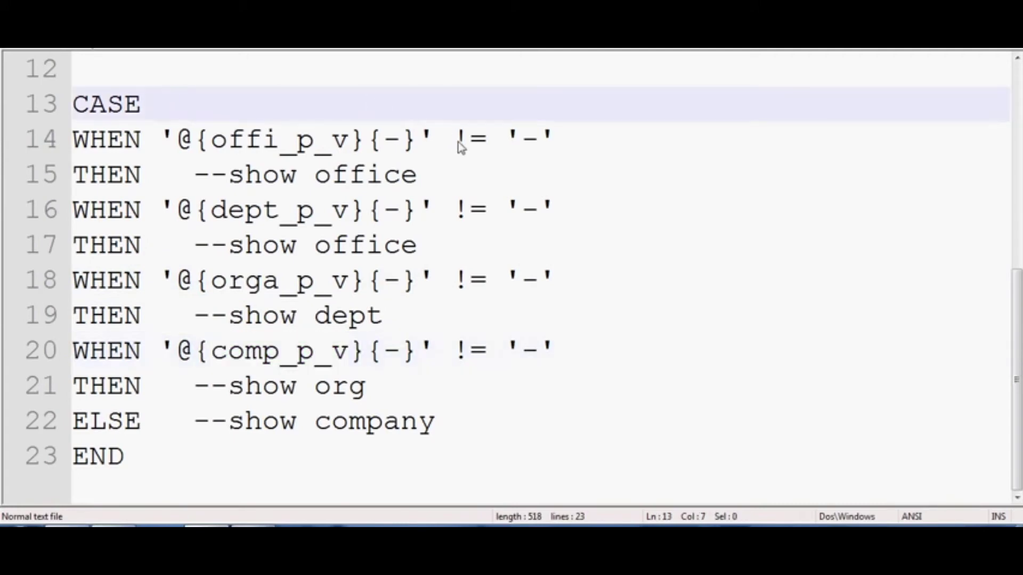
{"action": "left_click", "coordinate": [455, 140]}
{"action": "left_click_drag", "start_coordinate": [459, 143], "coordinate": [489, 143]}
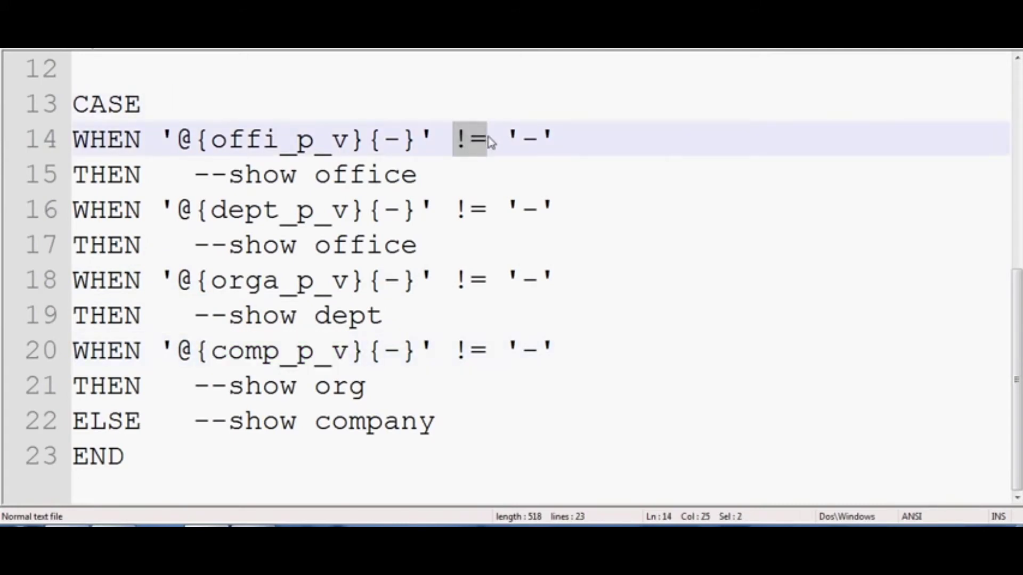
{"action": "left_click_drag", "start_coordinate": [403, 143], "coordinate": [386, 149]}
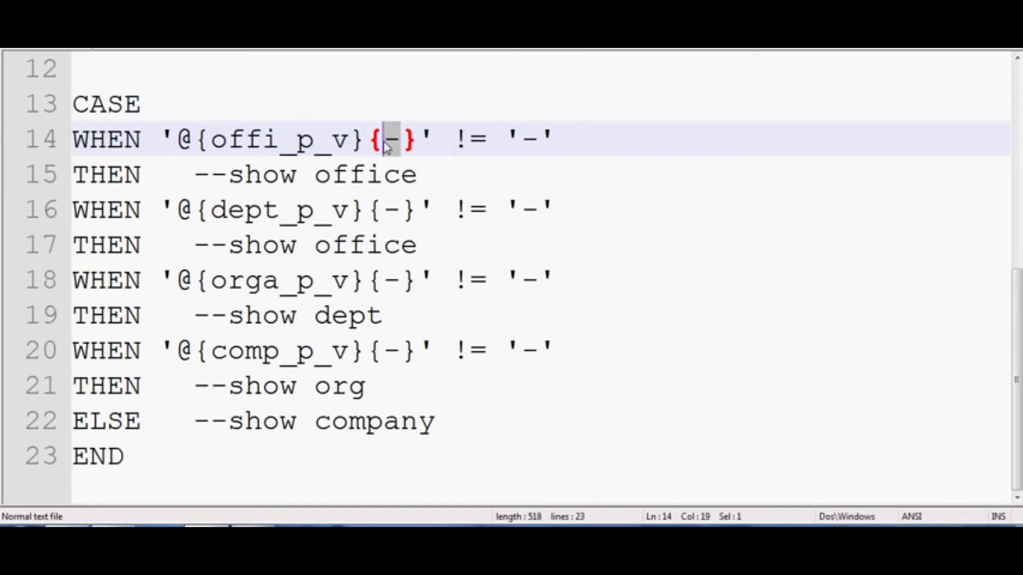
{"action": "mouse_move", "coordinate": [469, 142]}
{"action": "left_mouse_down"}
{"action": "mouse_move", "coordinate": [489, 142]}
{"action": "mouse_move", "coordinate": [462, 146]}
{"action": "left_mouse_up"}
{"action": "left_click_drag", "start_coordinate": [526, 145], "coordinate": [541, 143]}
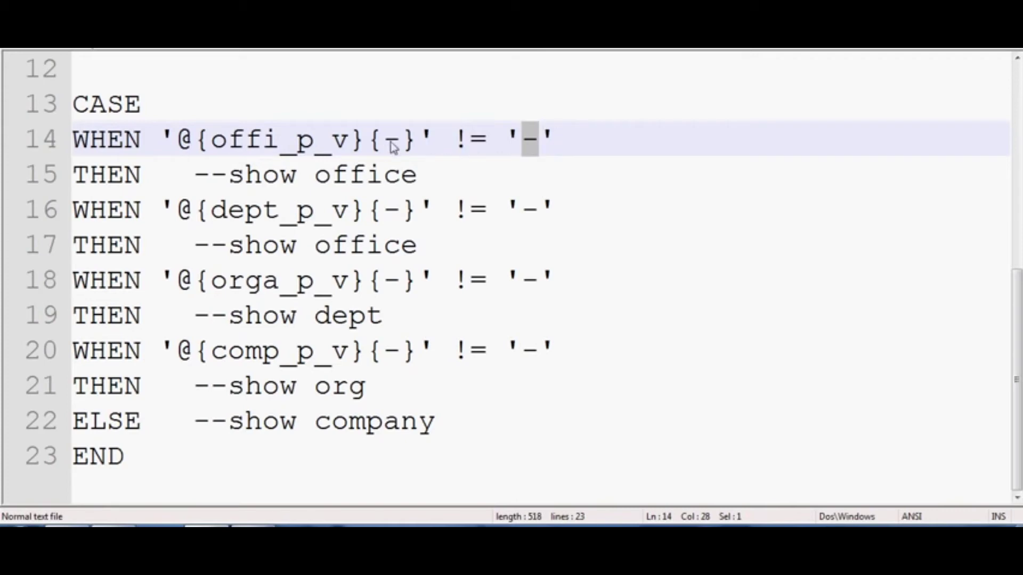
{"action": "left_click_drag", "start_coordinate": [399, 145], "coordinate": [383, 145]}
{"action": "left_click_drag", "start_coordinate": [540, 142], "coordinate": [525, 142]}
{"action": "left_click_drag", "start_coordinate": [399, 143], "coordinate": [386, 144]}
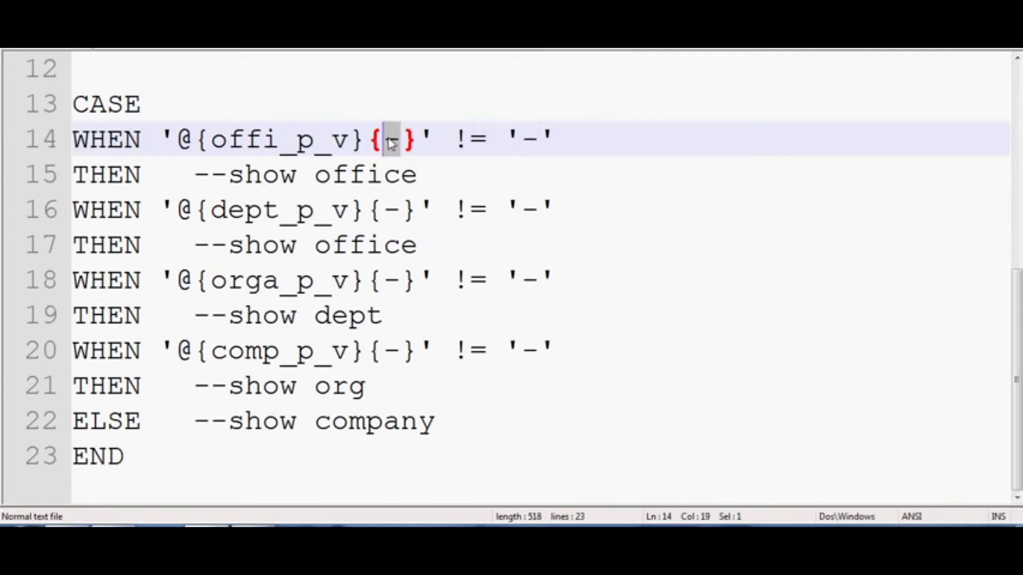
{"action": "left_click_drag", "start_coordinate": [586, 140], "coordinate": [154, 143]}
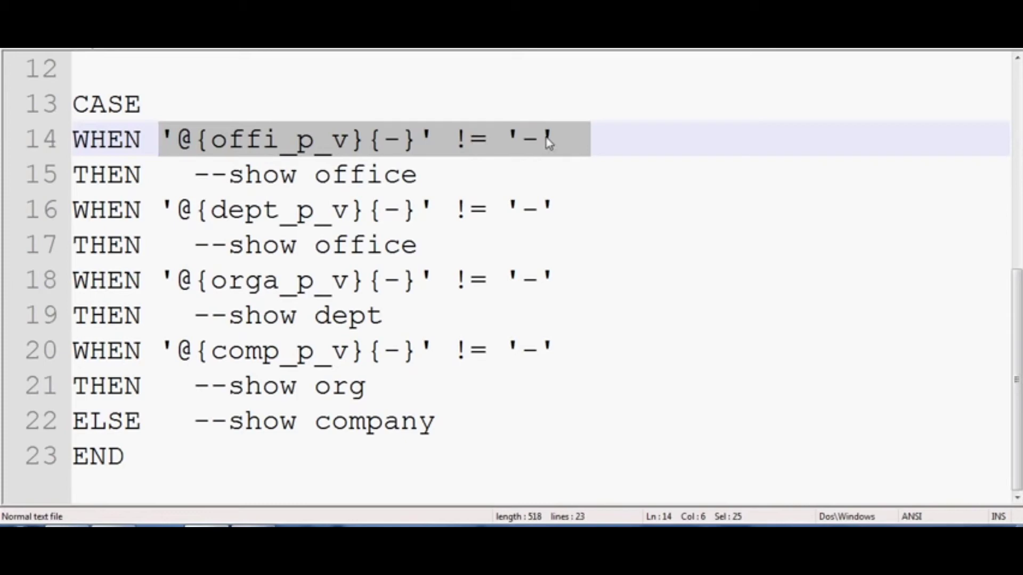
{"action": "left_click", "coordinate": [417, 177]}
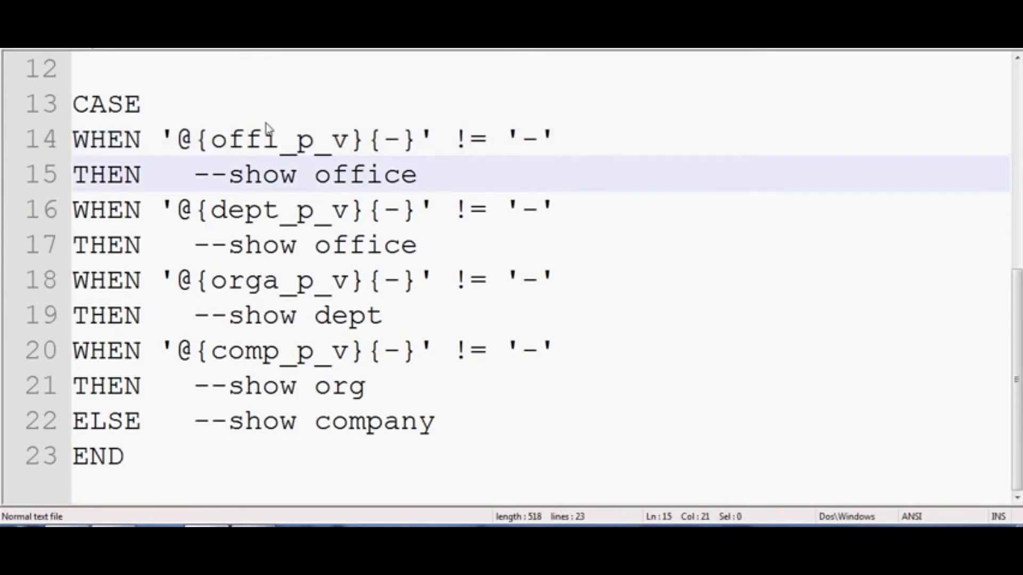
Review the offi_p_v and dept_p_v conditions together with the THEN result of each in the CASE draft
{"action": "key", "text": "alt+Tab"}
{"action": "key", "text": "alt+Tab"}
{"action": "double_click", "coordinate": [224, 143]}
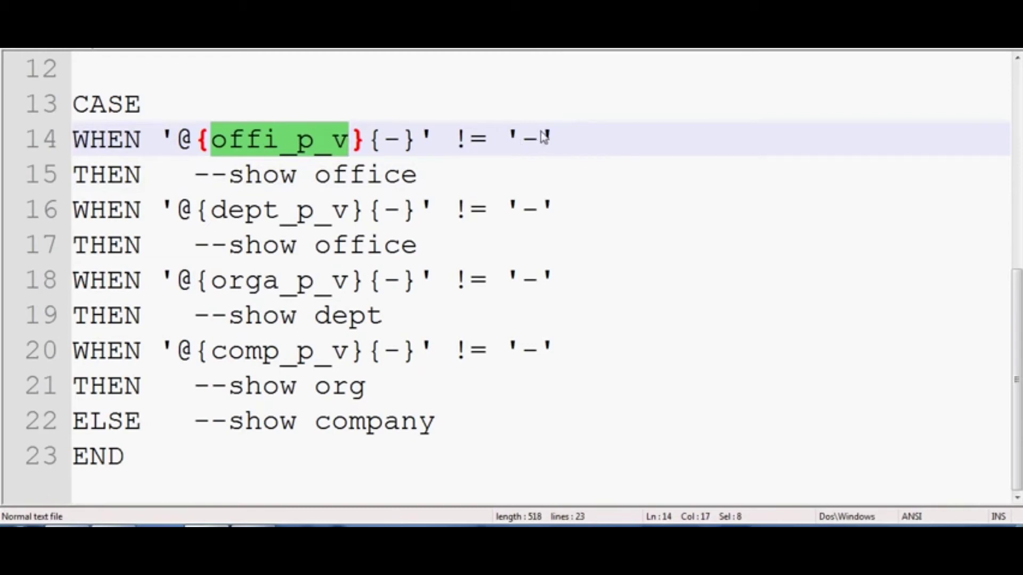
{"action": "left_click_drag", "start_coordinate": [416, 176], "coordinate": [188, 181]}
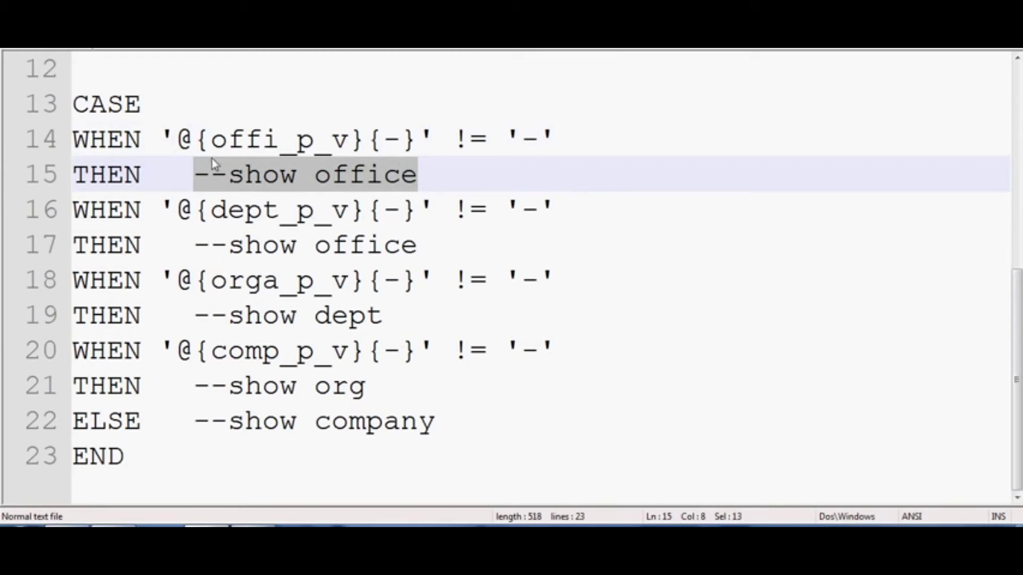
{"action": "left_click_drag", "start_coordinate": [164, 212], "coordinate": [348, 211]}
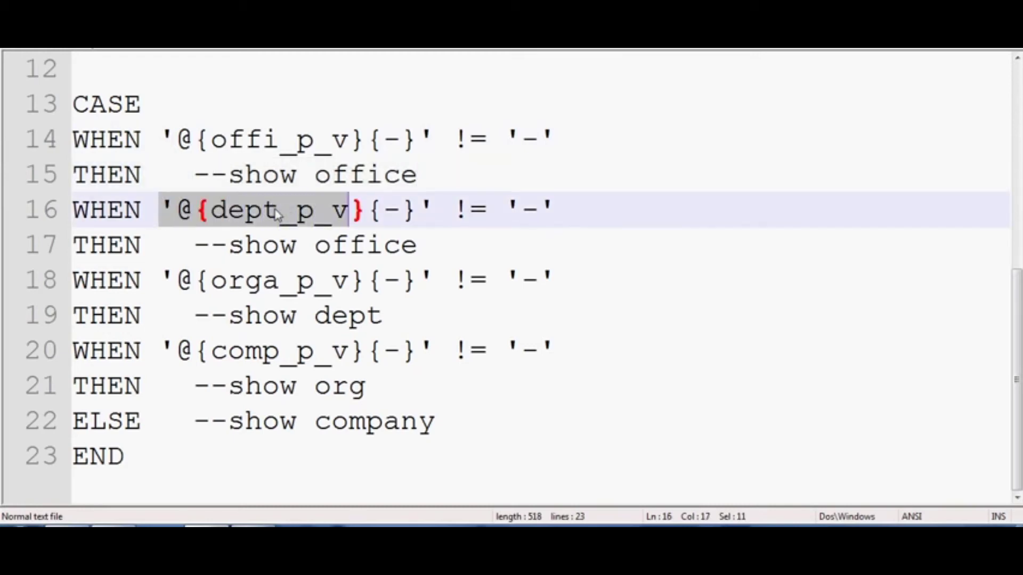
{"action": "double_click", "coordinate": [286, 212]}
{"action": "left_click_drag", "start_coordinate": [400, 212], "coordinate": [389, 212]}
{"action": "left_click_drag", "start_coordinate": [454, 212], "coordinate": [539, 216]}
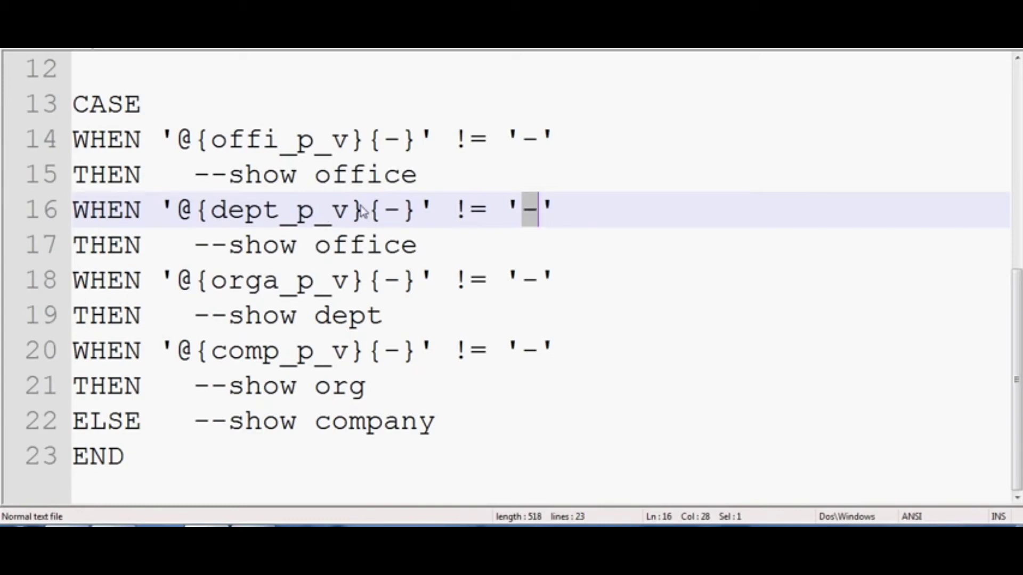
{"action": "left_click_drag", "start_coordinate": [420, 245], "coordinate": [226, 244]}
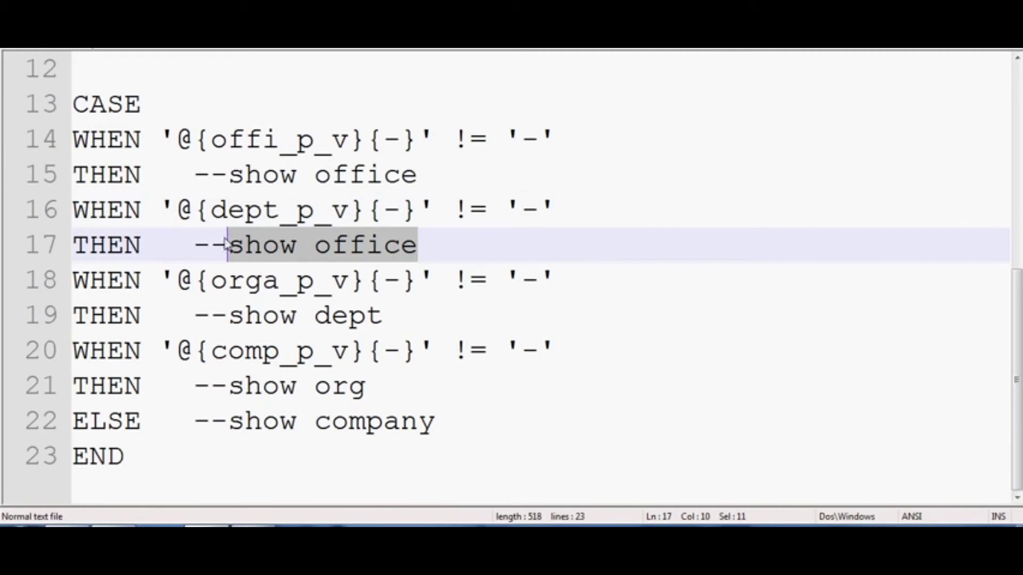
Review the orga_p_v and comp_p_v conditions with their THEN results, and the ELSE result of the CASE draft
{"action": "triple_click", "coordinate": [230, 288]}
{"action": "left_click", "coordinate": [267, 280]}
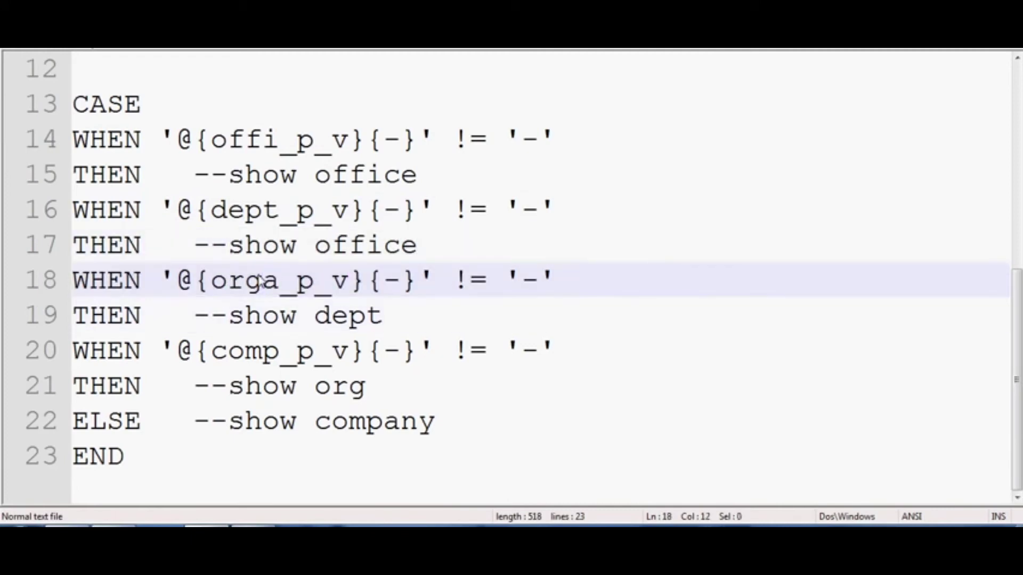
{"action": "double_click", "coordinate": [264, 279]}
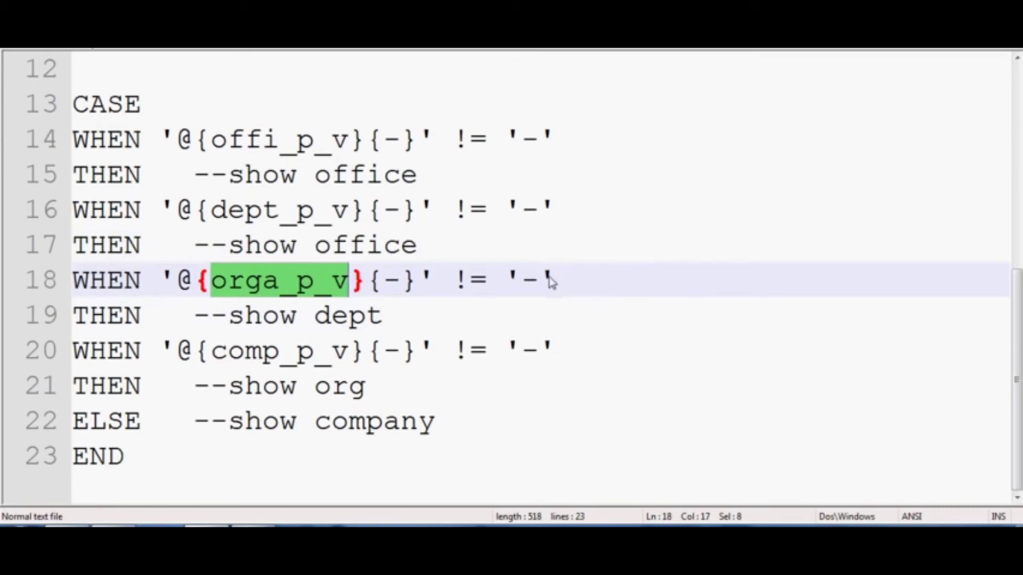
{"action": "left_click_drag", "start_coordinate": [384, 315], "coordinate": [233, 317]}
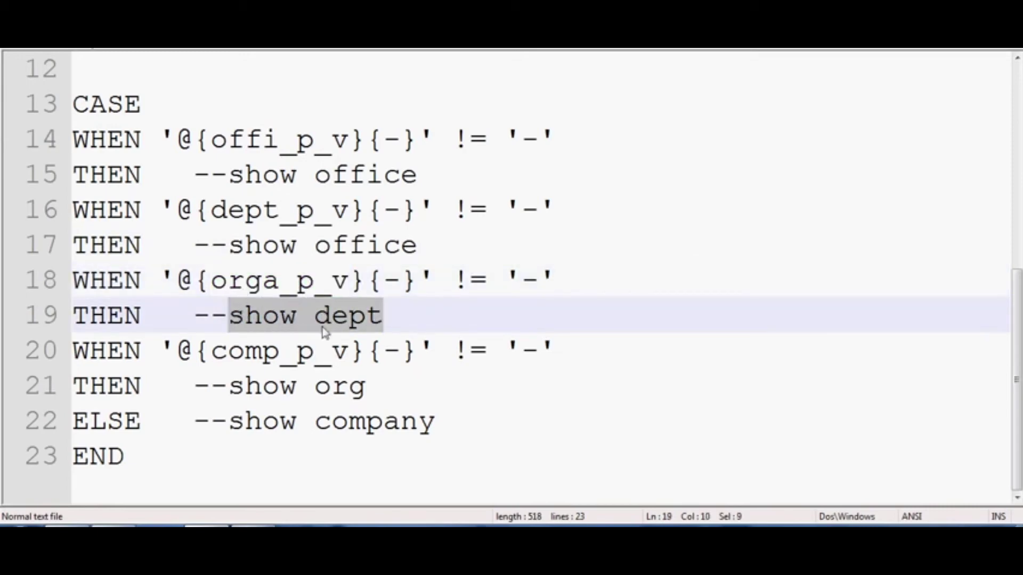
{"action": "double_click", "coordinate": [286, 359]}
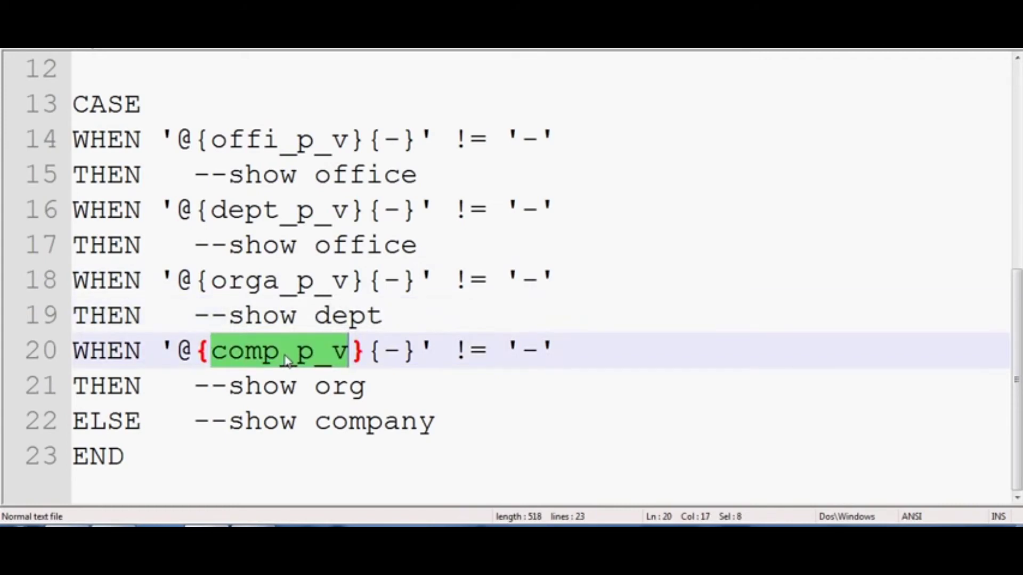
{"action": "left_click", "coordinate": [426, 386]}
{"action": "left_click_drag", "start_coordinate": [427, 385], "coordinate": [225, 382]}
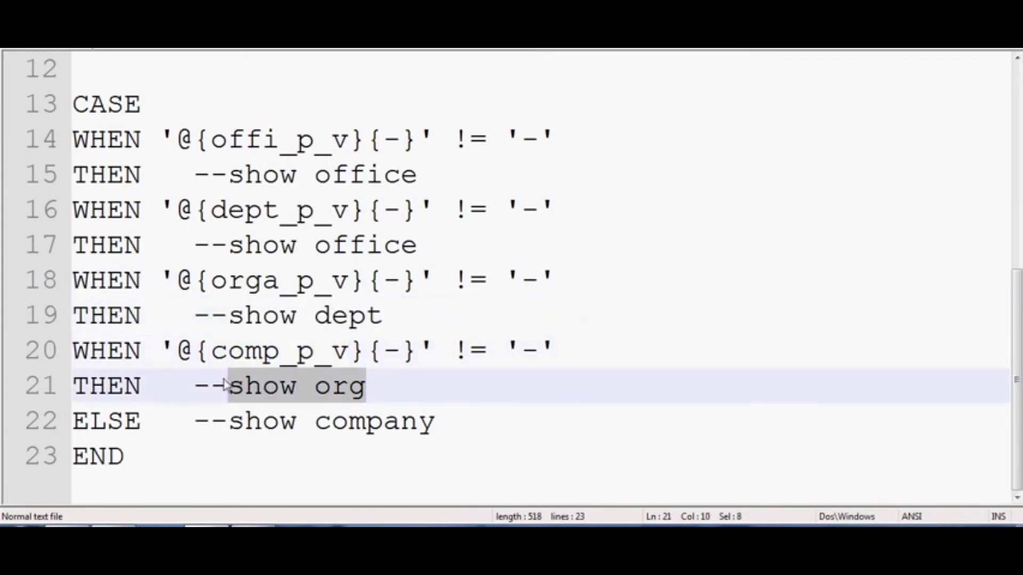
{"action": "left_click", "coordinate": [298, 419]}
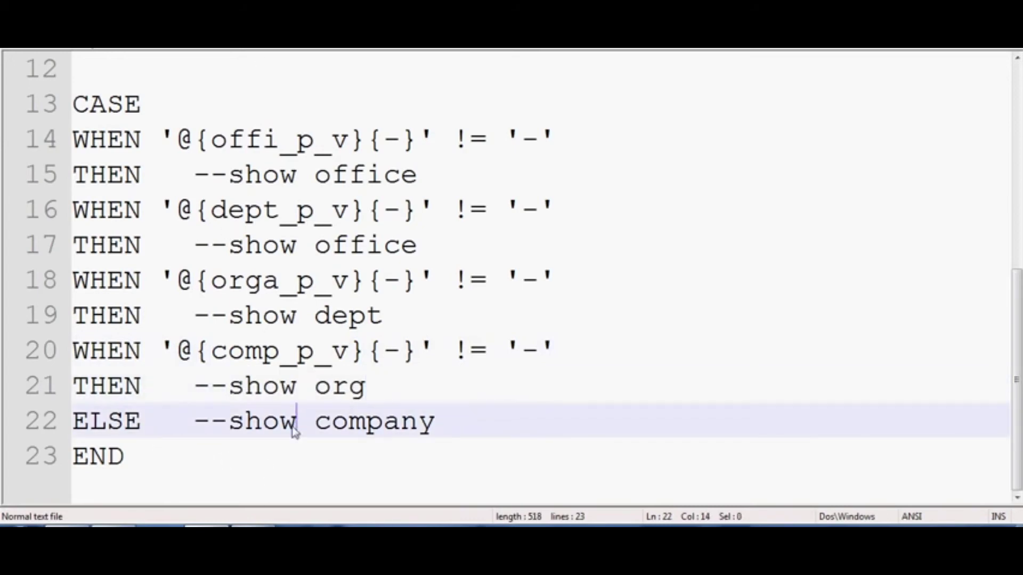
{"action": "left_click_drag", "start_coordinate": [496, 424], "coordinate": [219, 425]}
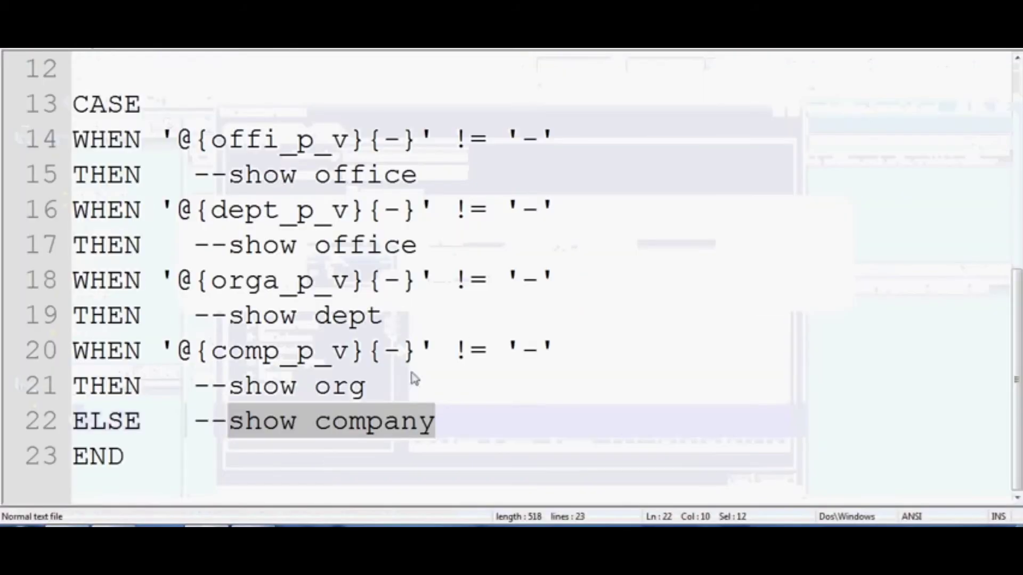
Copy the whole CASE statement from the text editor into the Group column's formula in Oracle Business Intelligence
{"action": "left_click_drag", "start_coordinate": [183, 468], "coordinate": [64, 120]}
{"action": "key", "text": "ctrl+c"}
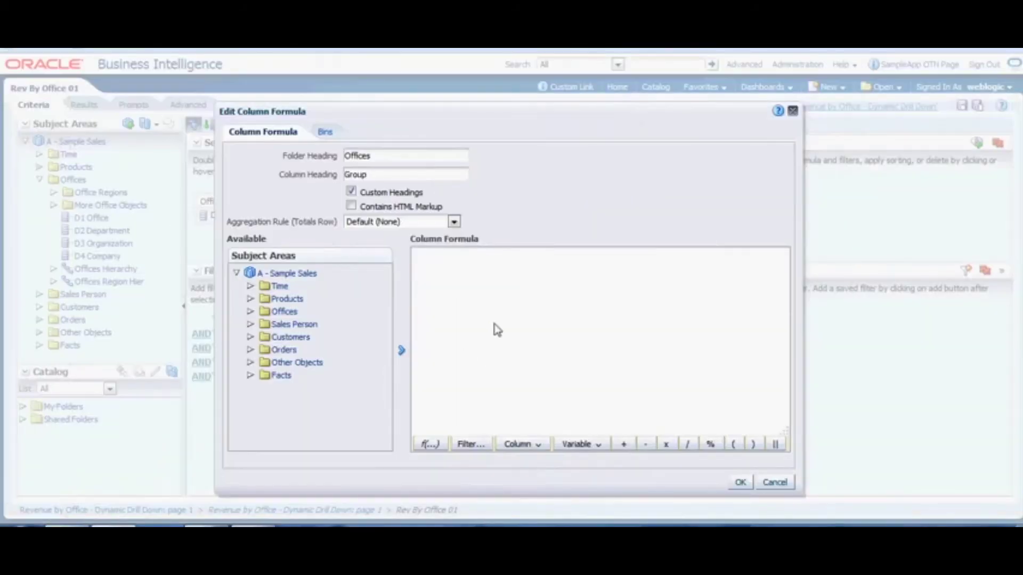
{"action": "key", "text": "ctrl+v"}
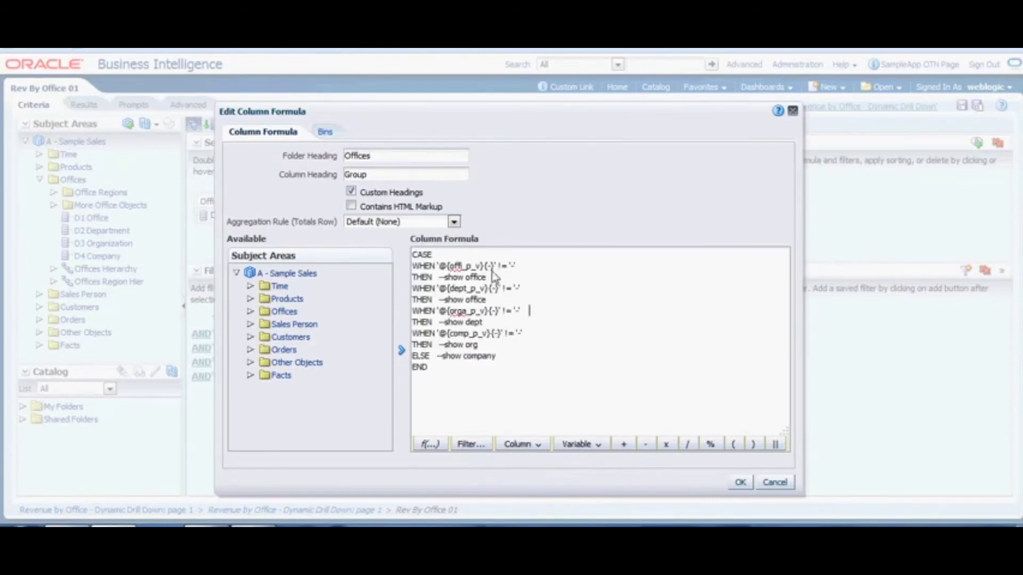
Replace both --show office placeholders in the Group formula with the D1 Office column
{"action": "left_click_drag", "start_coordinate": [486, 277], "coordinate": [441, 278]}
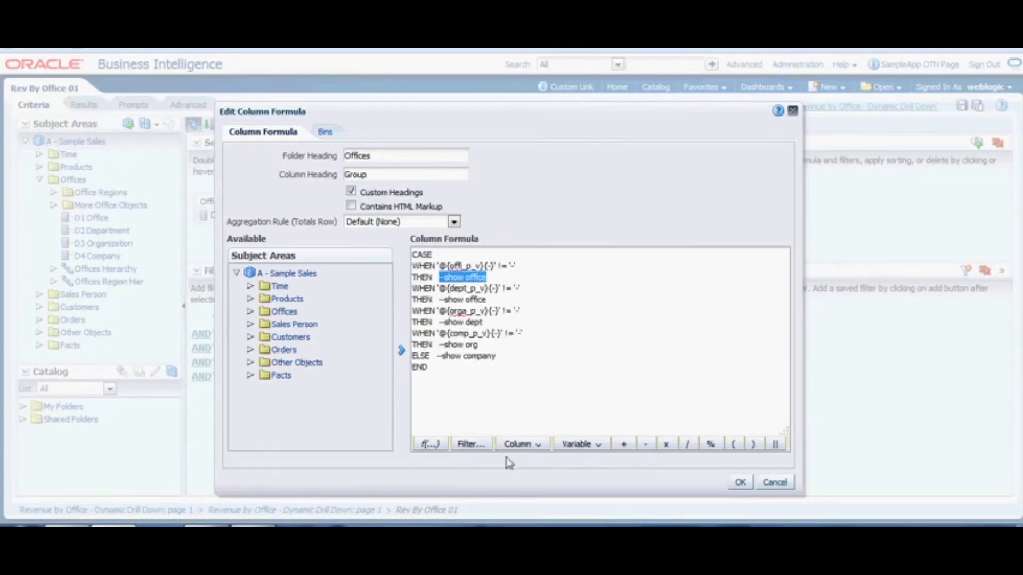
{"action": "left_click", "coordinate": [538, 446]}
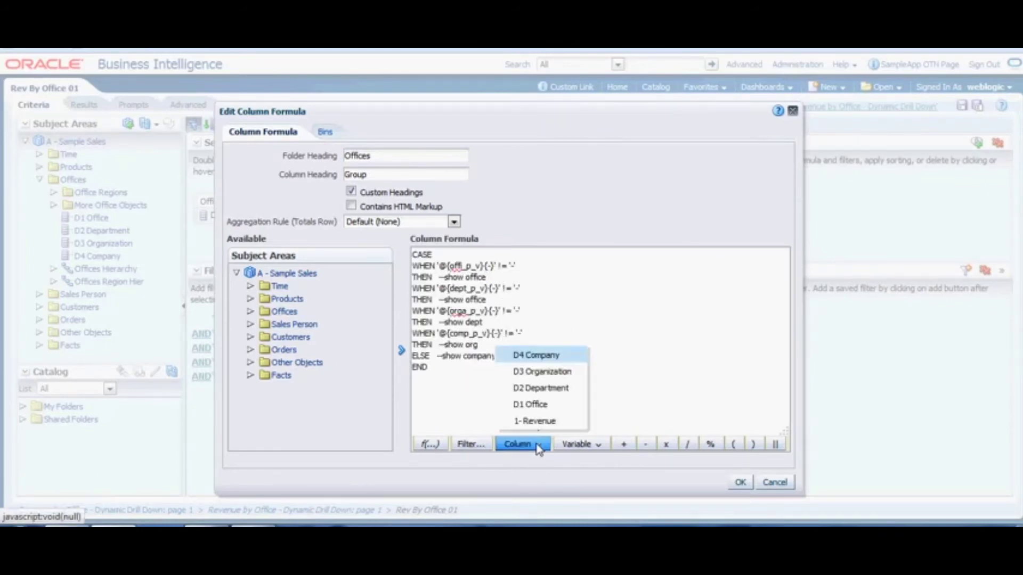
{"action": "left_click", "coordinate": [549, 407]}
{"action": "left_click_drag", "start_coordinate": [486, 300], "coordinate": [440, 309]}
{"action": "left_click", "coordinate": [519, 445]}
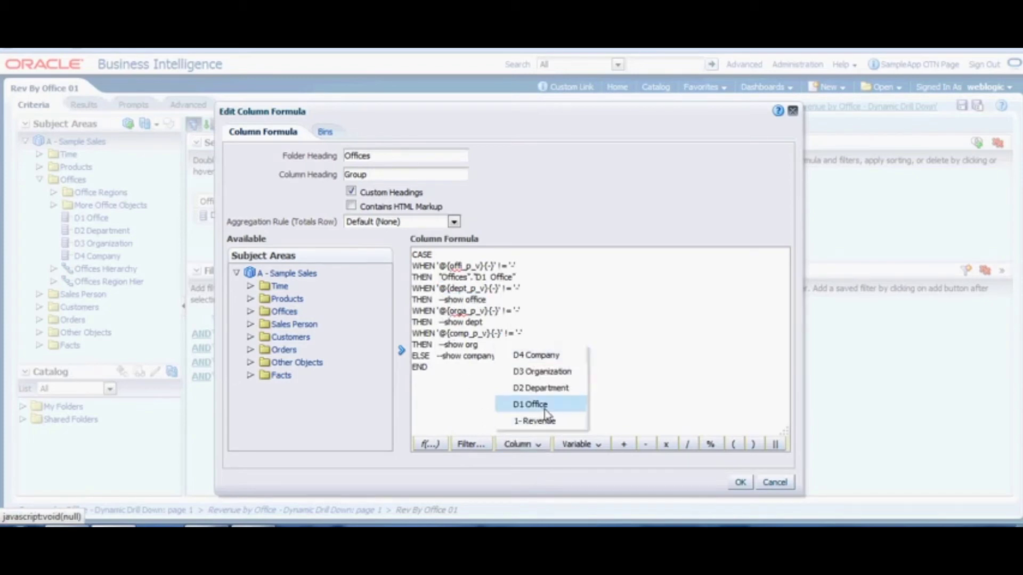
{"action": "left_click", "coordinate": [548, 407]}
Replace the --show dept placeholder in the orga_p_v branch with the D2 Department column
{"action": "left_click_drag", "start_coordinate": [483, 322], "coordinate": [442, 333]}
{"action": "left_click", "coordinate": [528, 445]}
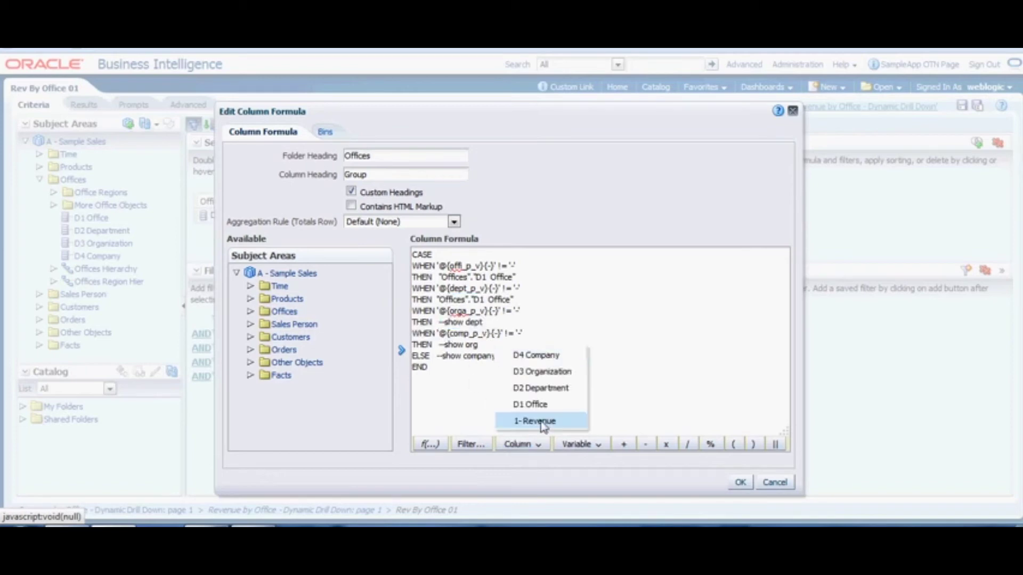
{"action": "left_click", "coordinate": [545, 390]}
Replace the --show org and --show company placeholders with the D3 Organization and D4 Company columns, and accept the Group formula
{"action": "left_click_drag", "start_coordinate": [478, 345], "coordinate": [441, 347]}
{"action": "left_click", "coordinate": [533, 445]}
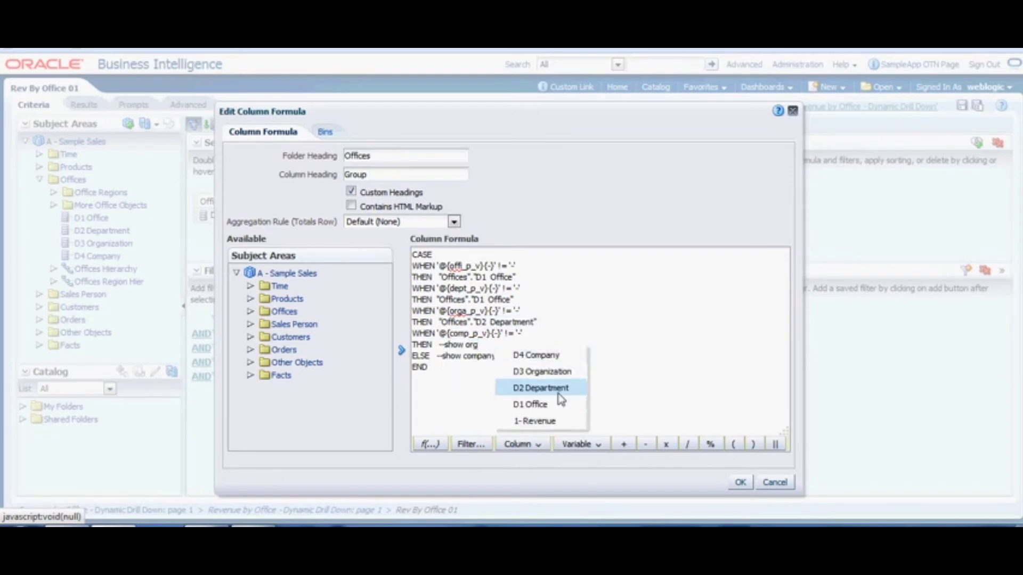
{"action": "left_click", "coordinate": [557, 373]}
{"action": "left_click_drag", "start_coordinate": [497, 356], "coordinate": [440, 363]}
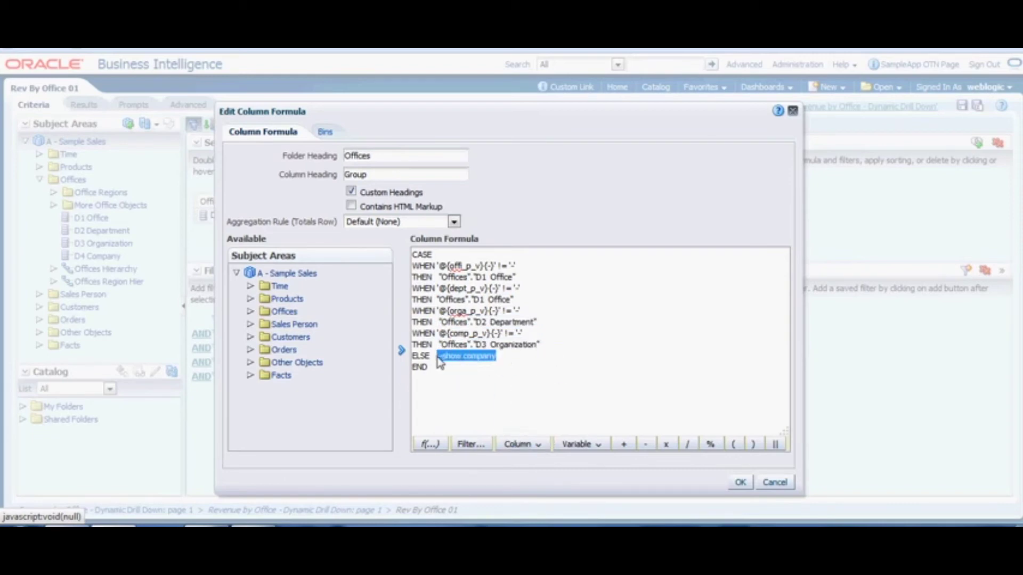
{"action": "left_click", "coordinate": [524, 444]}
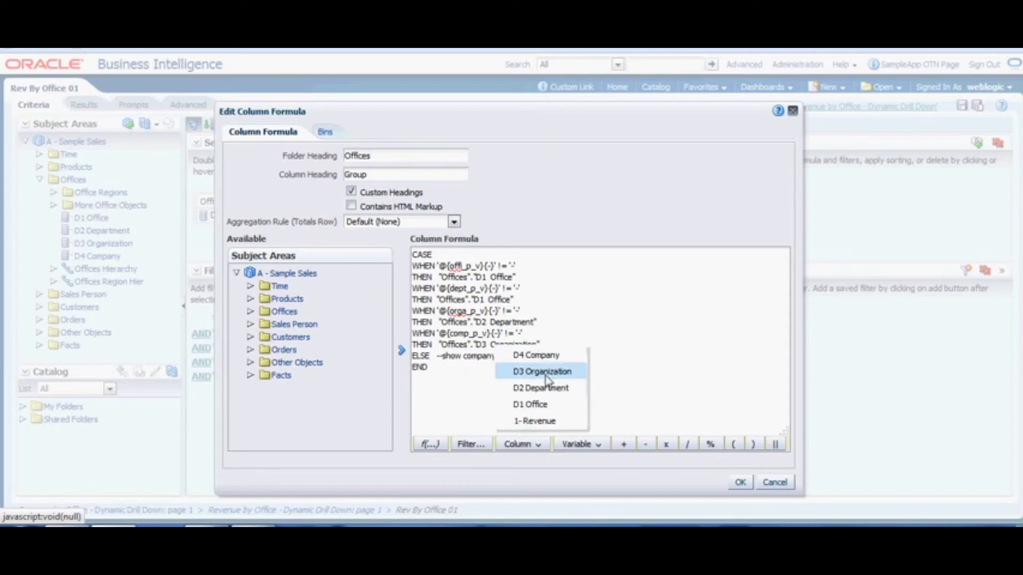
{"action": "left_click", "coordinate": [551, 361]}
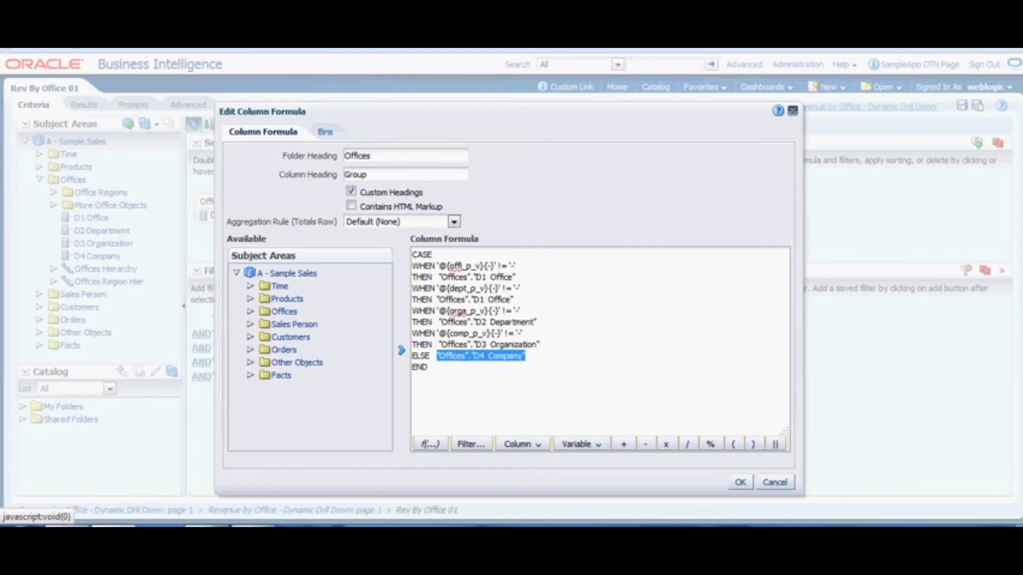
{"action": "left_click", "coordinate": [740, 484]}
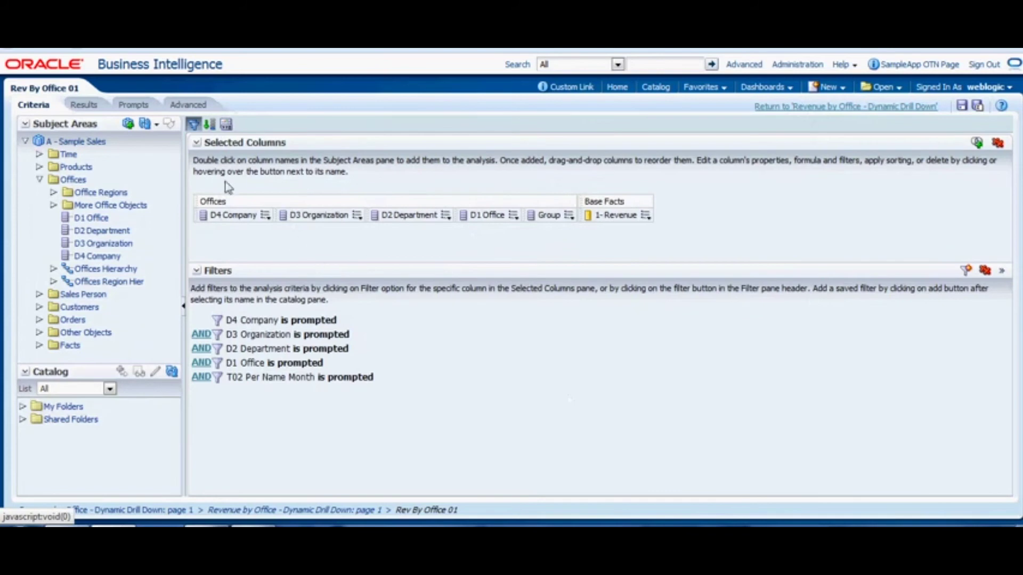
In the results table view, place Group before 1- Revenue and exclude the D1 Office, D2 Department, D3 Organization and D4 Company columns
{"action": "left_click", "coordinate": [83, 105]}
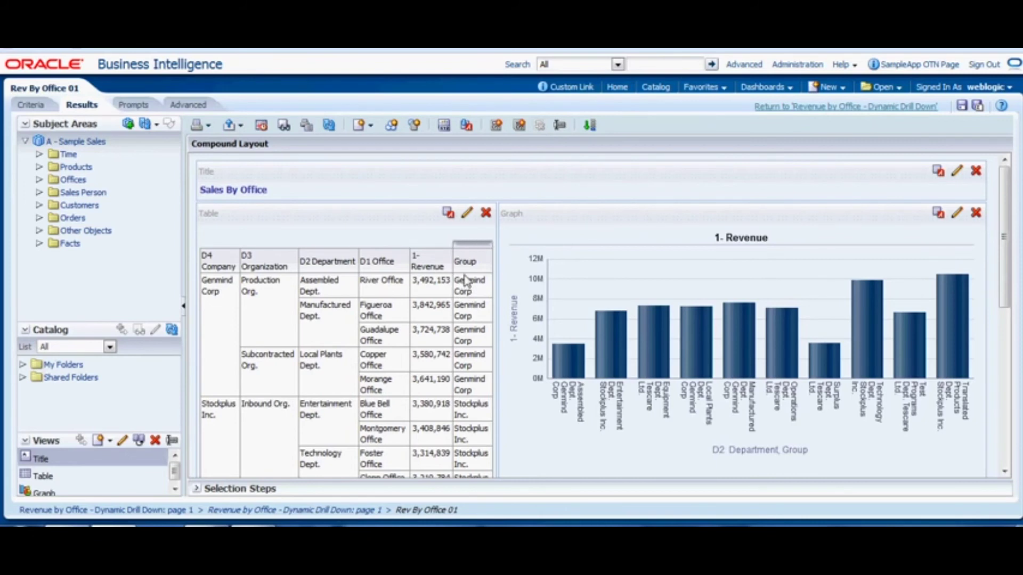
{"action": "left_click", "coordinate": [467, 214]}
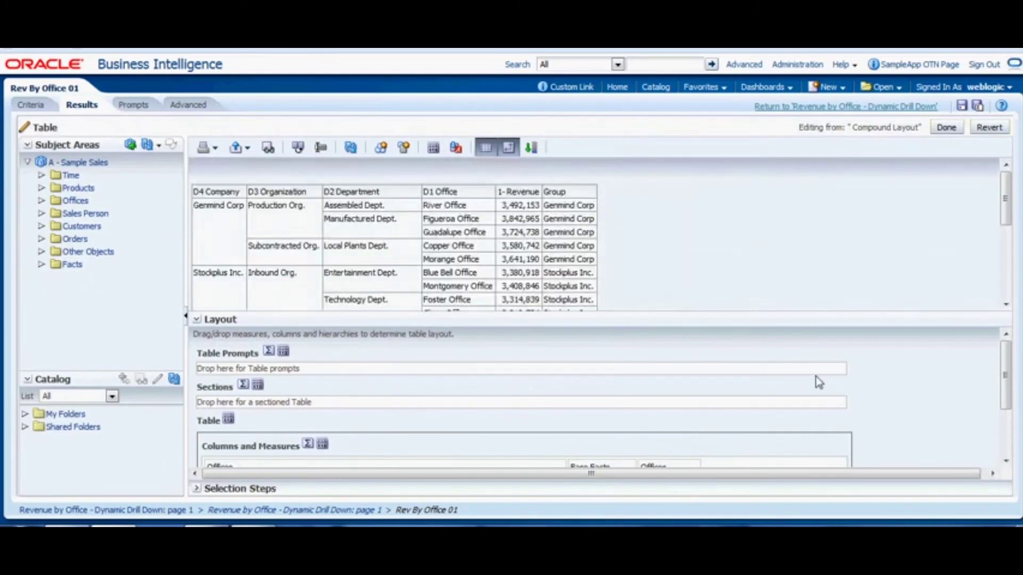
{"action": "scroll", "coordinate": [649, 424], "scroll_direction": "down", "scroll_amount": 3}
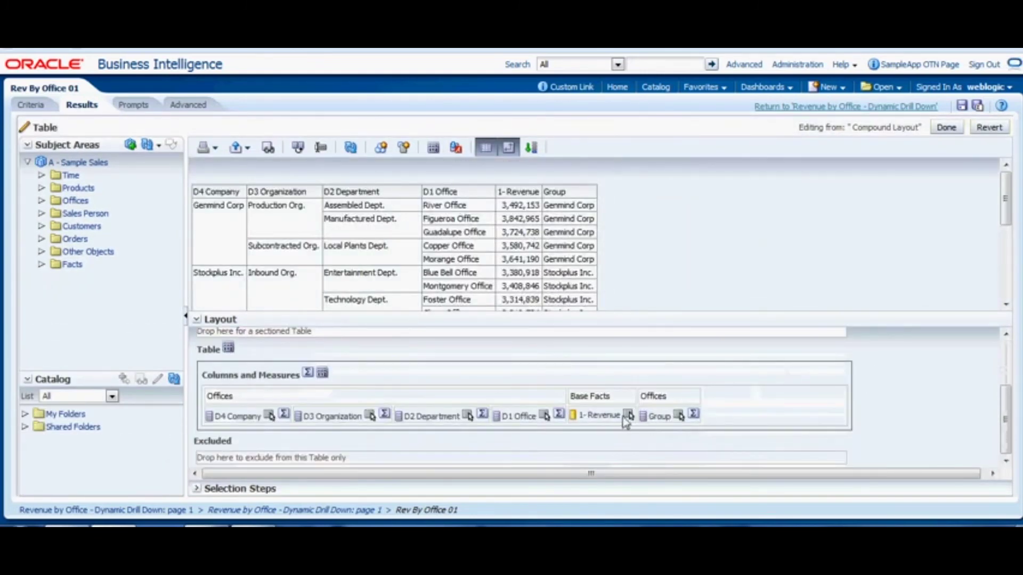
{"action": "left_click_drag", "start_coordinate": [651, 421], "coordinate": [519, 461]}
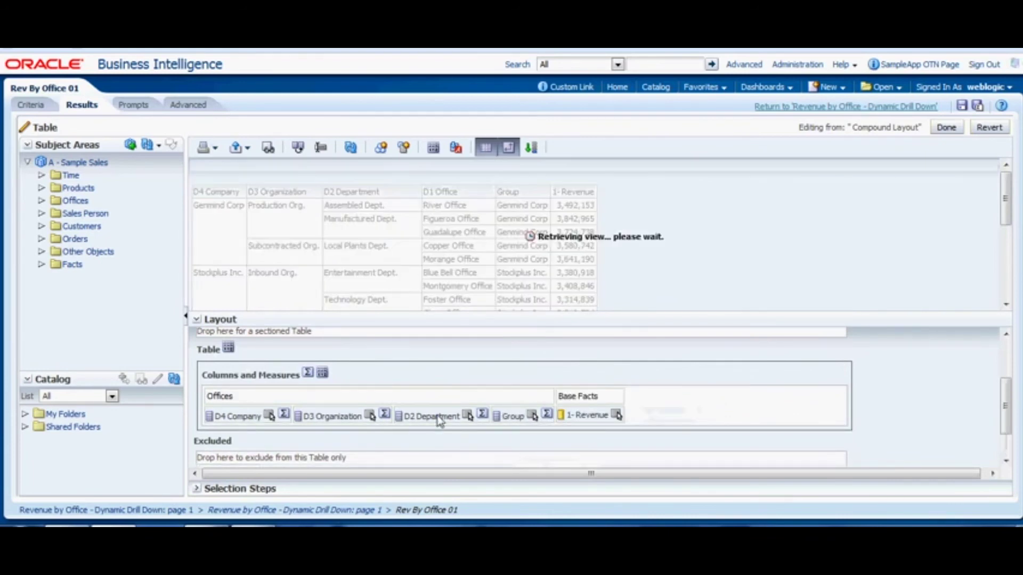
{"action": "left_click_drag", "start_coordinate": [441, 418], "coordinate": [457, 462]}
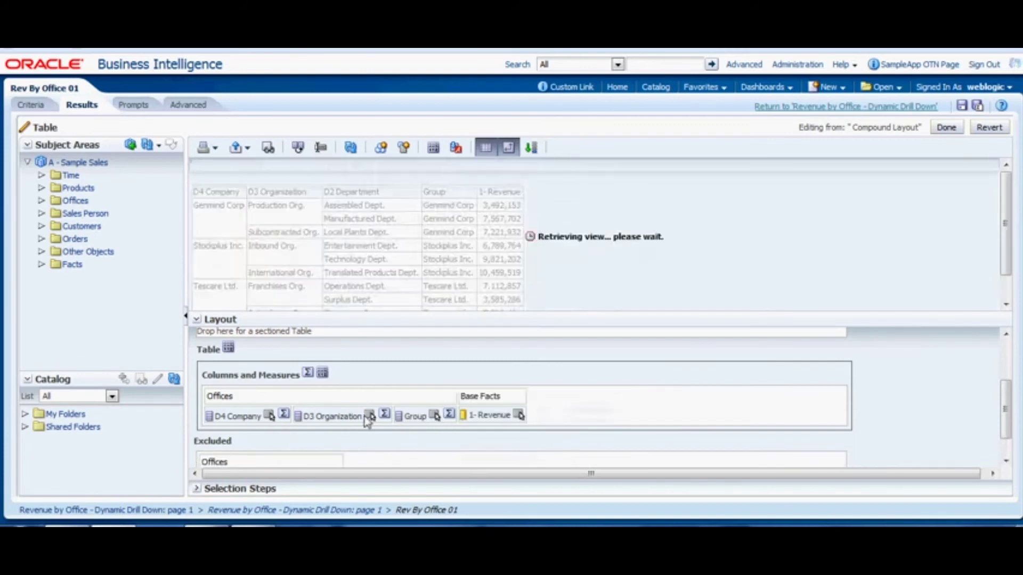
{"action": "left_click_drag", "start_coordinate": [367, 420], "coordinate": [373, 464]}
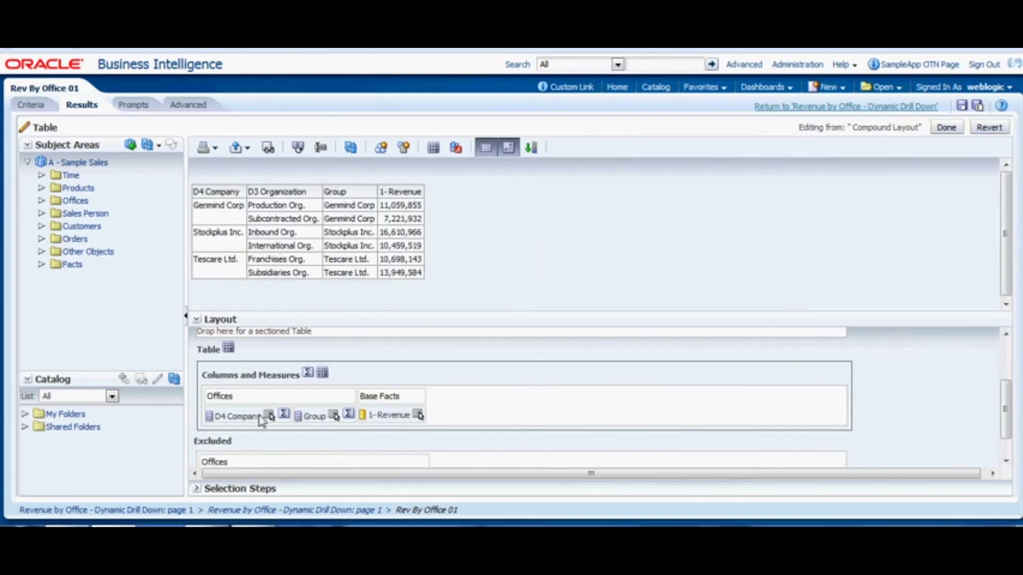
{"action": "left_click_drag", "start_coordinate": [237, 416], "coordinate": [452, 466]}
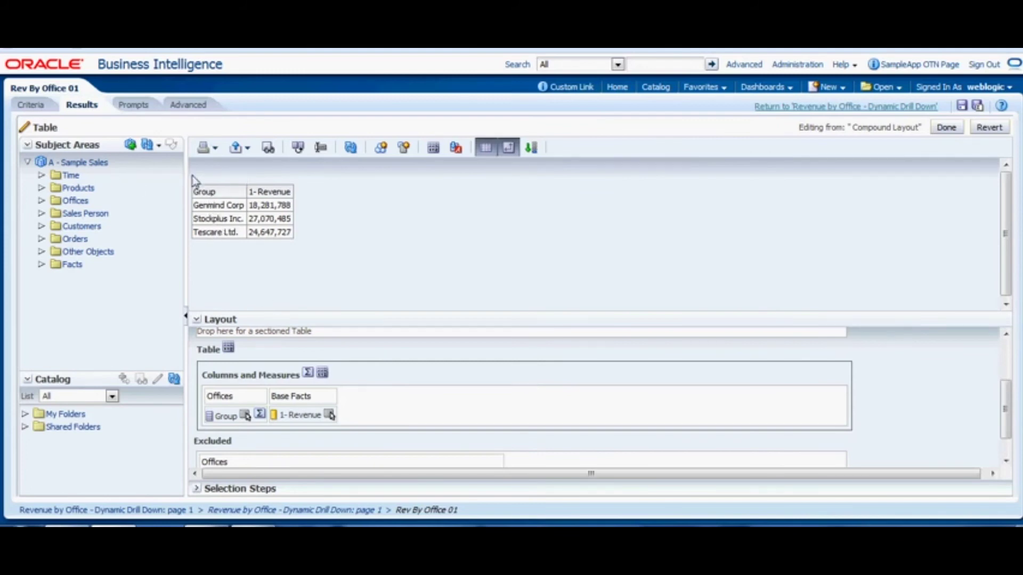
{"action": "left_click", "coordinate": [947, 127]}
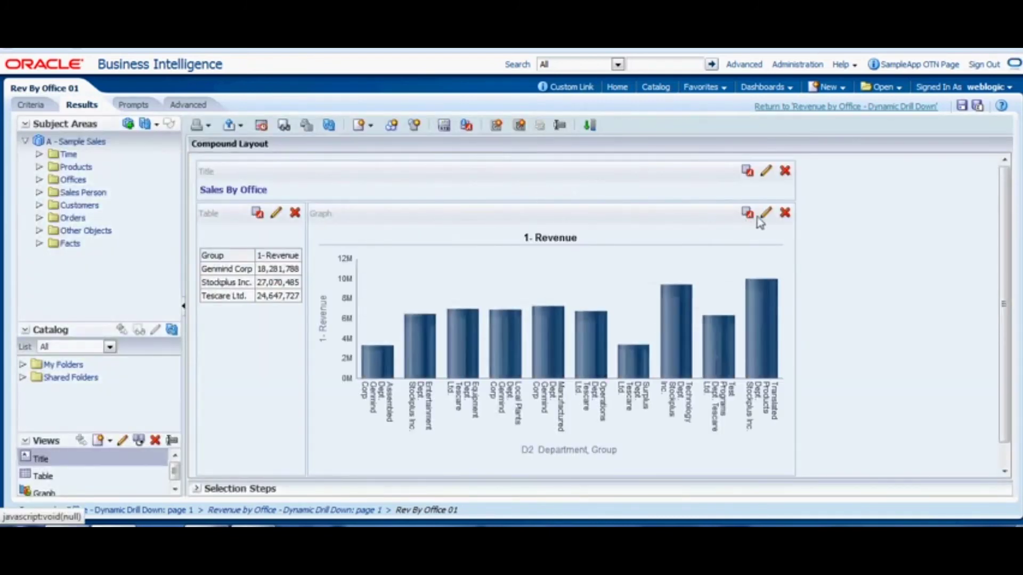
Exclude D2 Department from the bar graph's horizontal axis so only Group remains, and save the analysis
{"action": "left_click", "coordinate": [756, 215]}
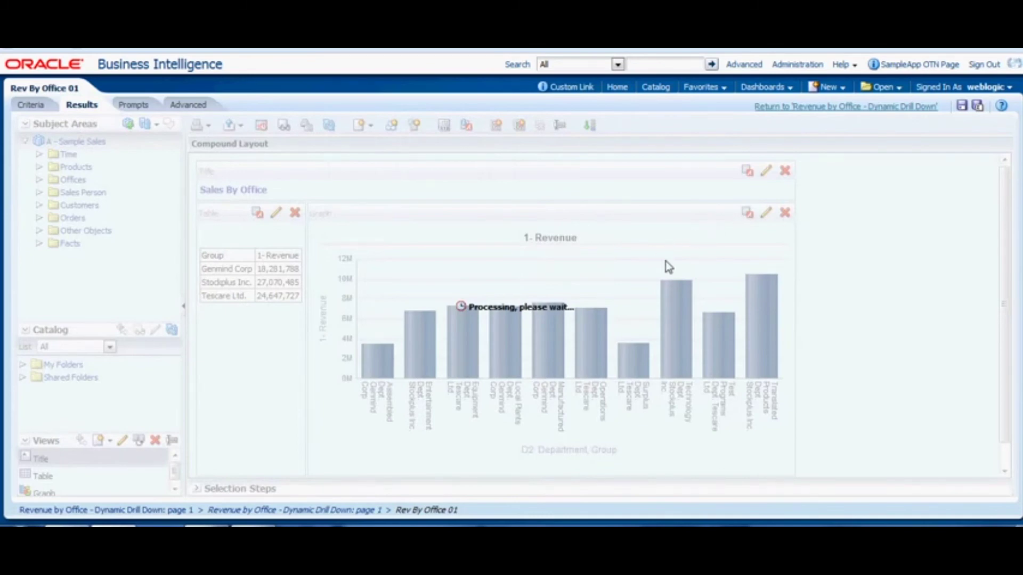
{"action": "scroll", "coordinate": [532, 401], "scroll_direction": "down", "scroll_amount": 3}
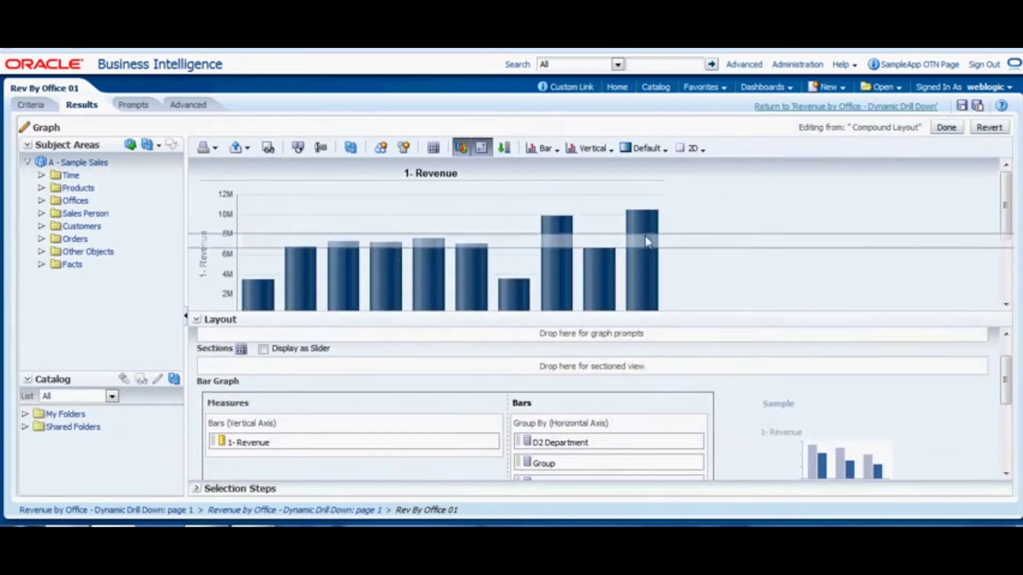
{"action": "scroll", "coordinate": [560, 383], "scroll_direction": "down", "scroll_amount": 2}
{"action": "left_click_drag", "start_coordinate": [562, 330], "coordinate": [652, 477]}
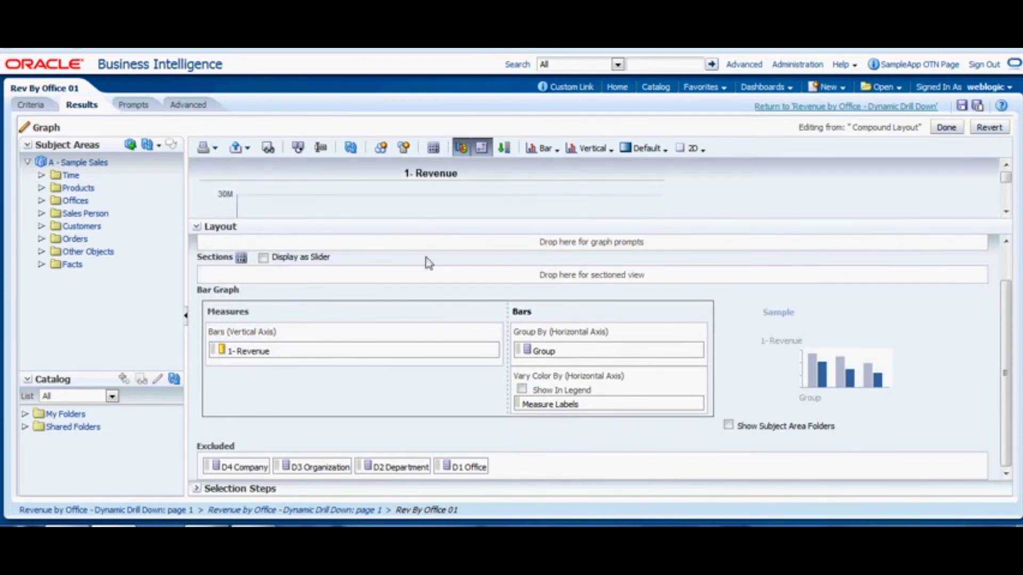
{"action": "left_click_drag", "start_coordinate": [894, 238], "coordinate": [906, 352]}
{"action": "scroll", "coordinate": [701, 297], "scroll_direction": "down", "scroll_amount": 3}
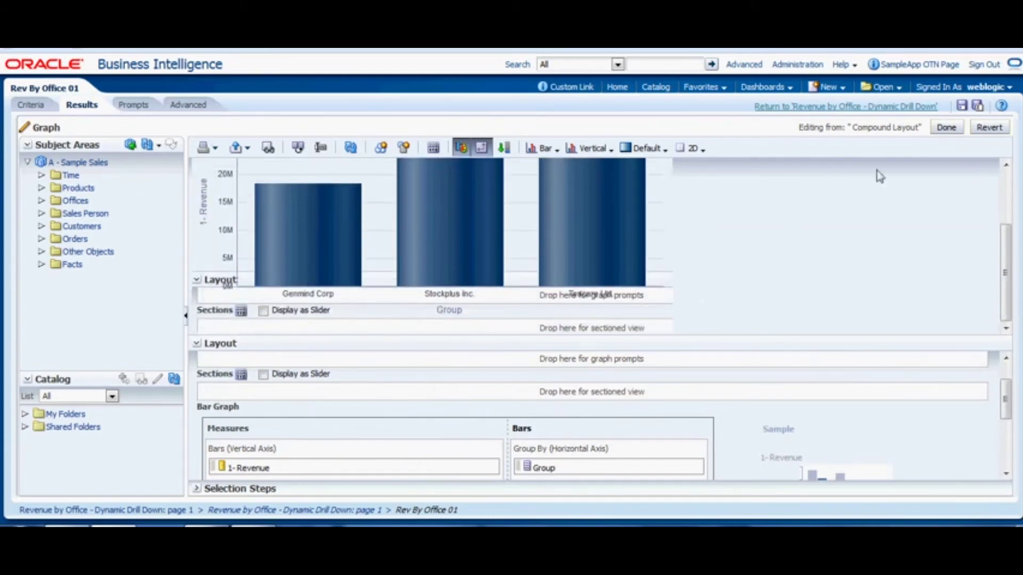
{"action": "left_click", "coordinate": [947, 128]}
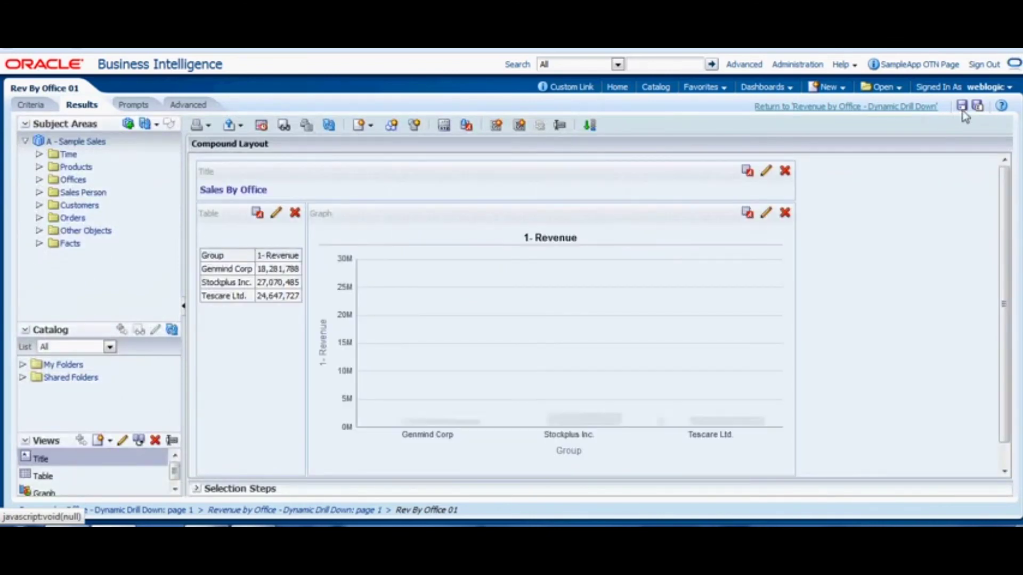
{"action": "left_click", "coordinate": [963, 108]}
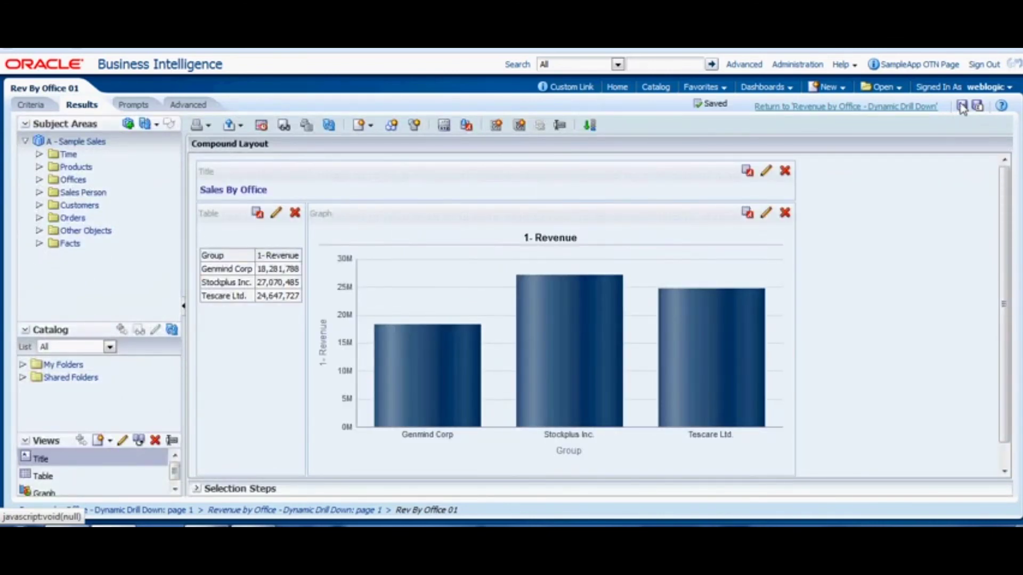
Return to the Revenue by Office - Dynamic Drill Down dashboard and filter D3 Organization to Production Org
{"action": "left_click", "coordinate": [880, 108]}
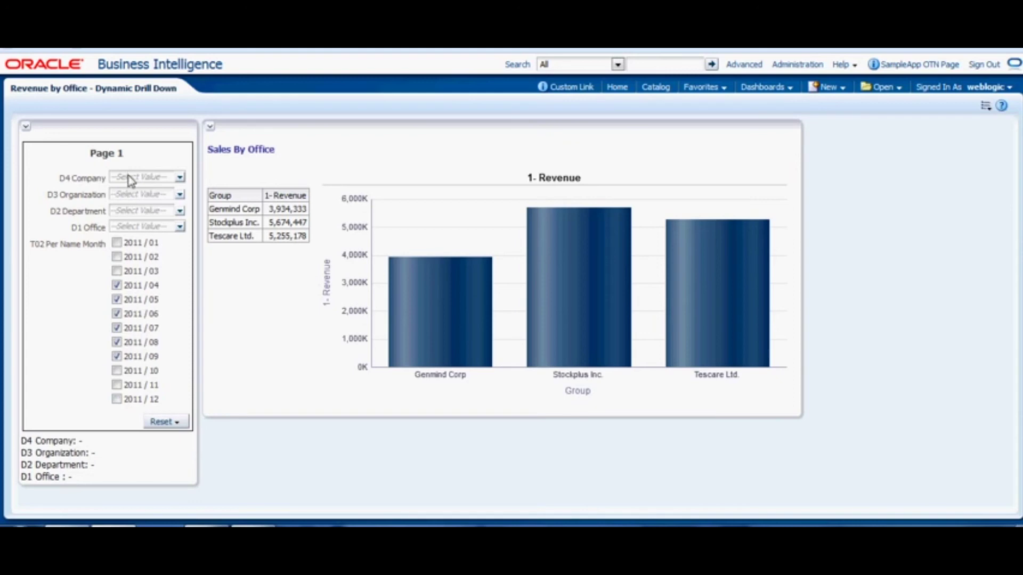
{"action": "left_click", "coordinate": [180, 196]}
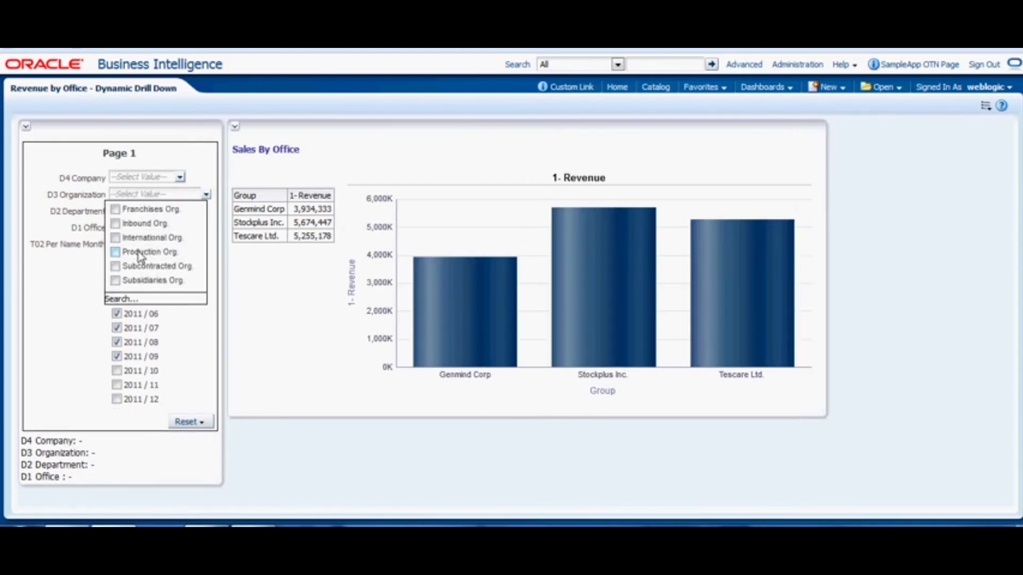
{"action": "left_click", "coordinate": [72, 280]}
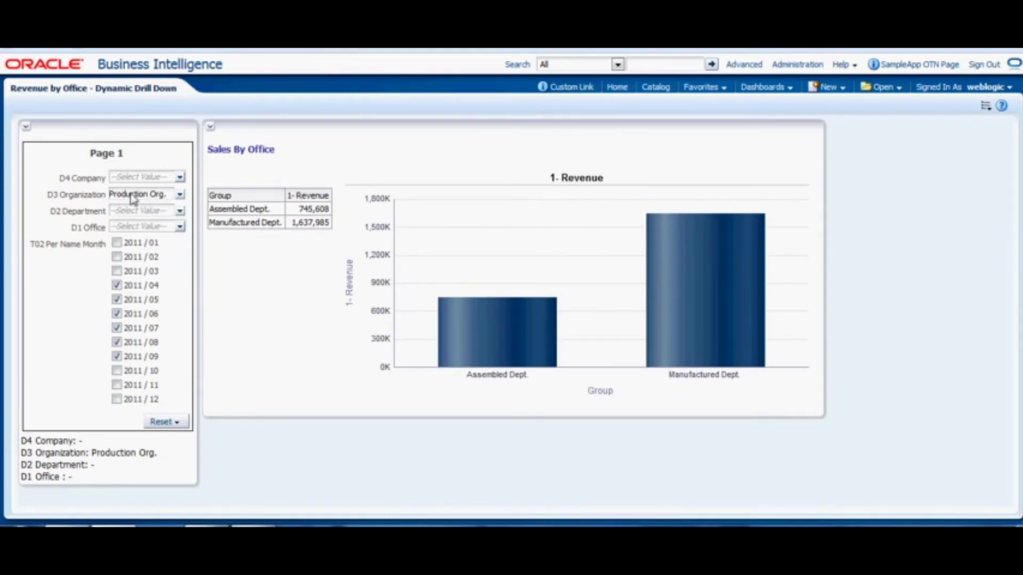
Filter D2 Department to Manufactured Dept. and check the Group rows in the table and the Figueroa Office bar in the graph
{"action": "left_click", "coordinate": [180, 211]}
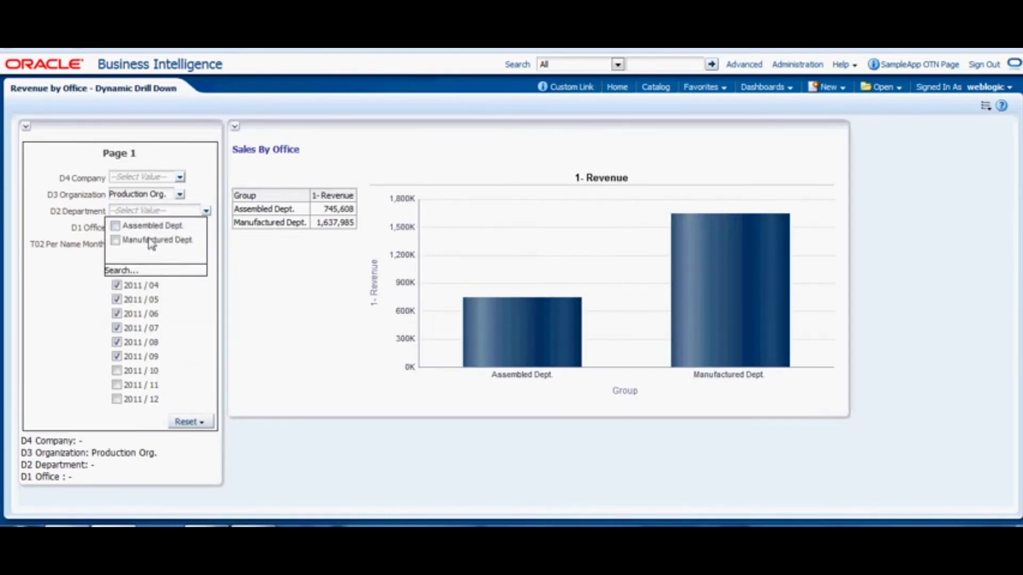
{"action": "left_click", "coordinate": [53, 302]}
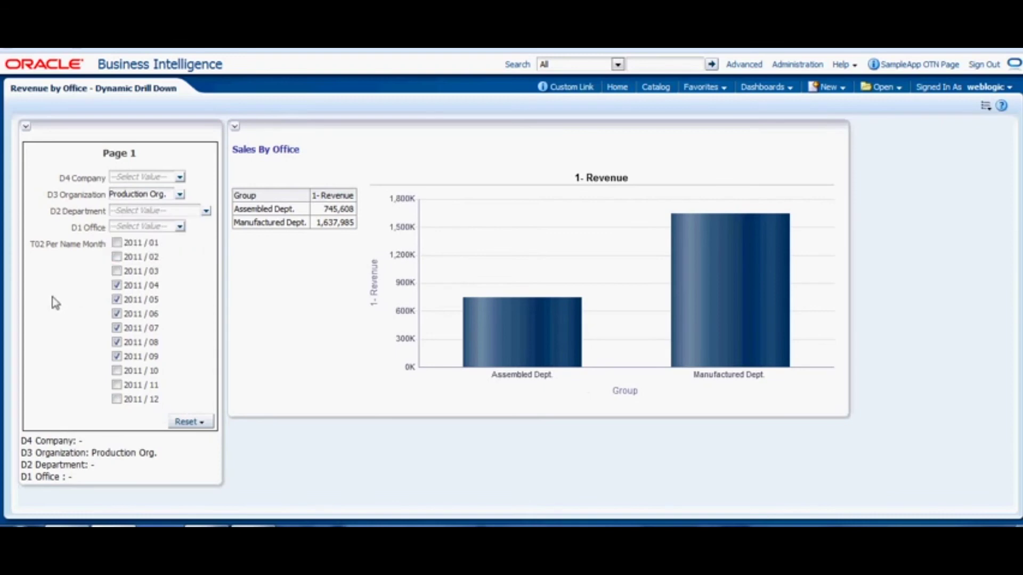
{"action": "left_click", "coordinate": [205, 212]}
{"action": "left_click", "coordinate": [145, 243]}
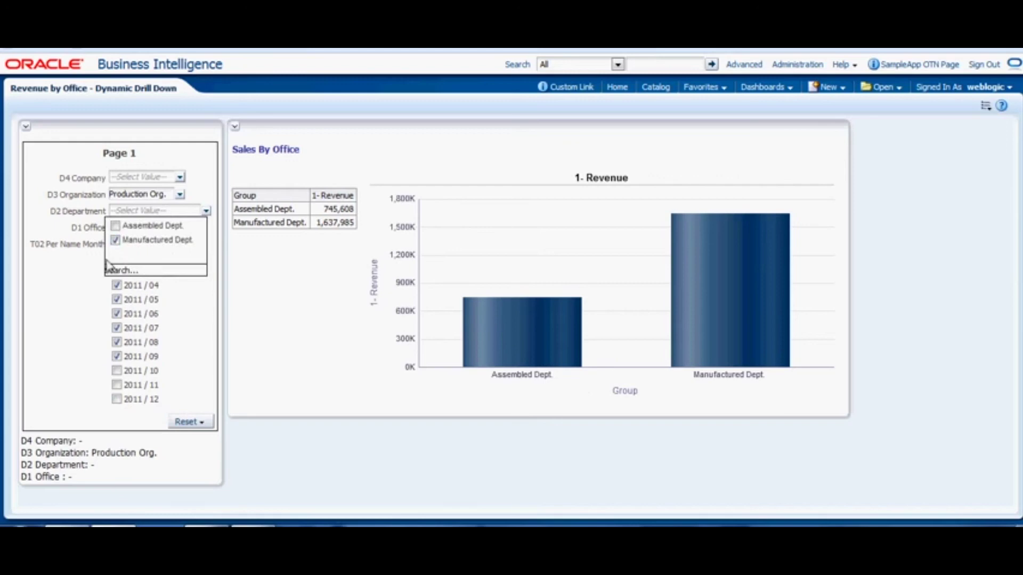
{"action": "left_click", "coordinate": [65, 308]}
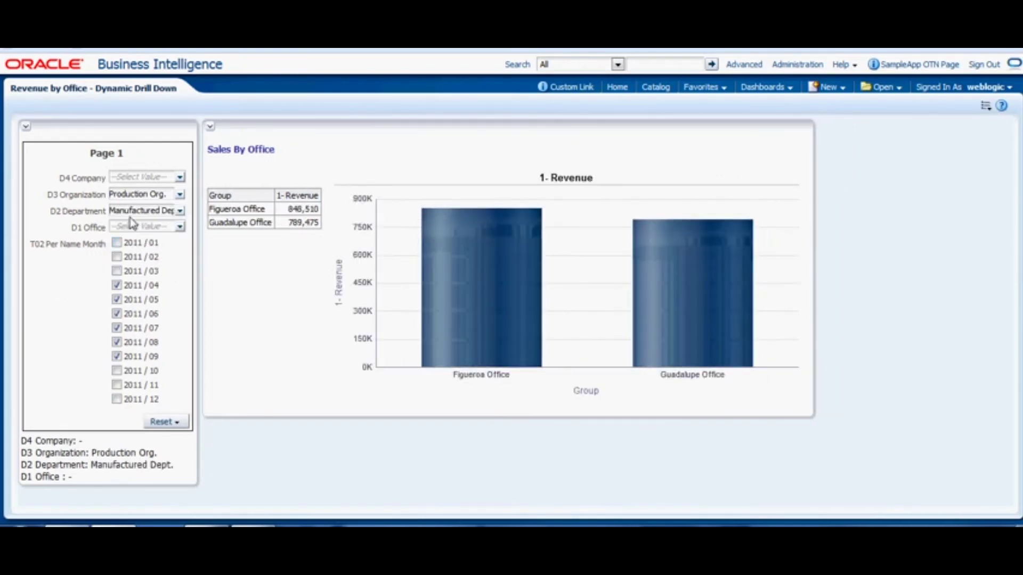
{"action": "mouse_move", "coordinate": [292, 190]}
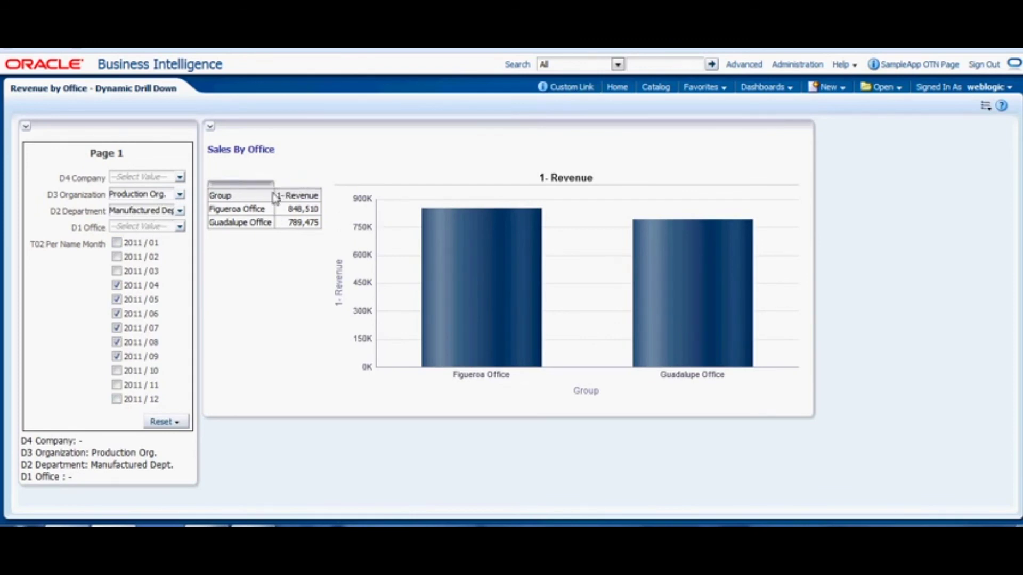
{"action": "mouse_move", "coordinate": [281, 212]}
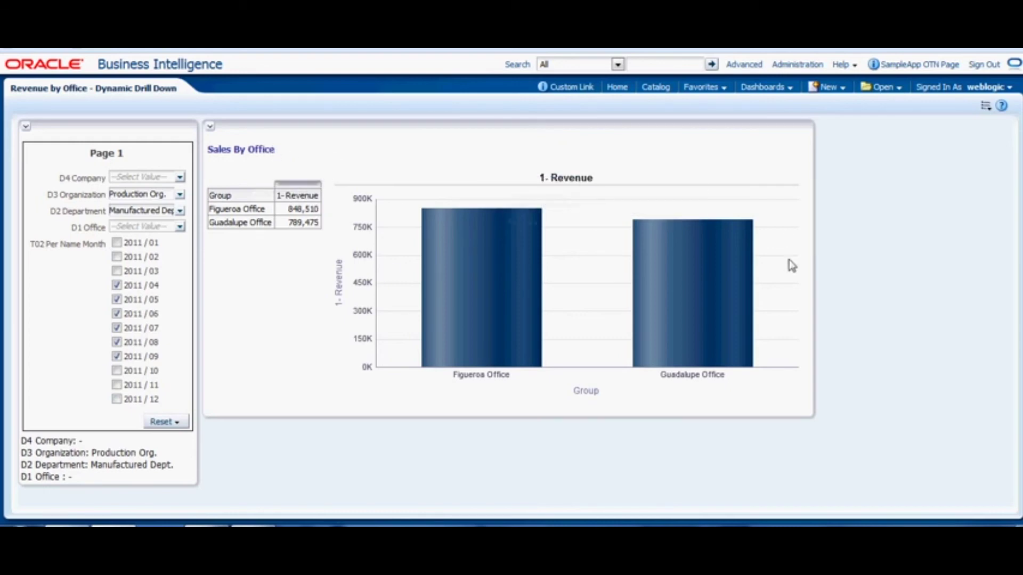
{"action": "mouse_move", "coordinate": [481, 334]}
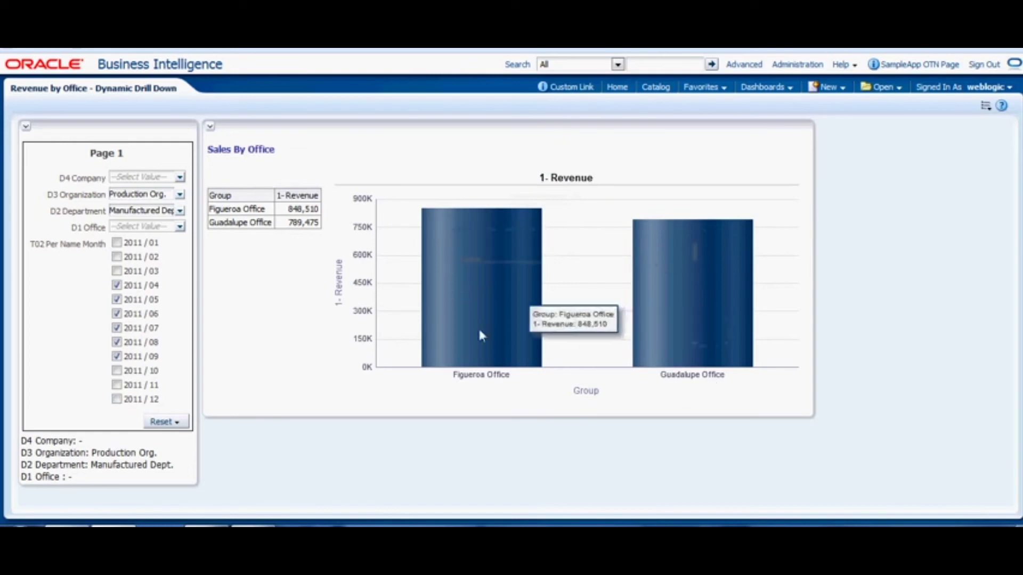